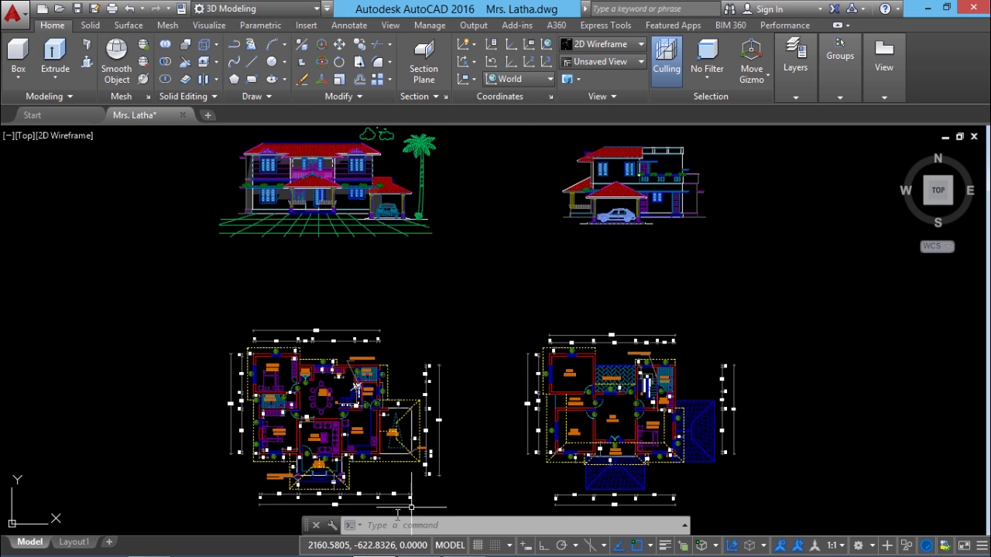
- Create a slide file of the whole drawing with both elevations and both floor plans, saved as V1 on the Desktop using MSLIDE
{"action": "left_click", "coordinate": [378, 527]}
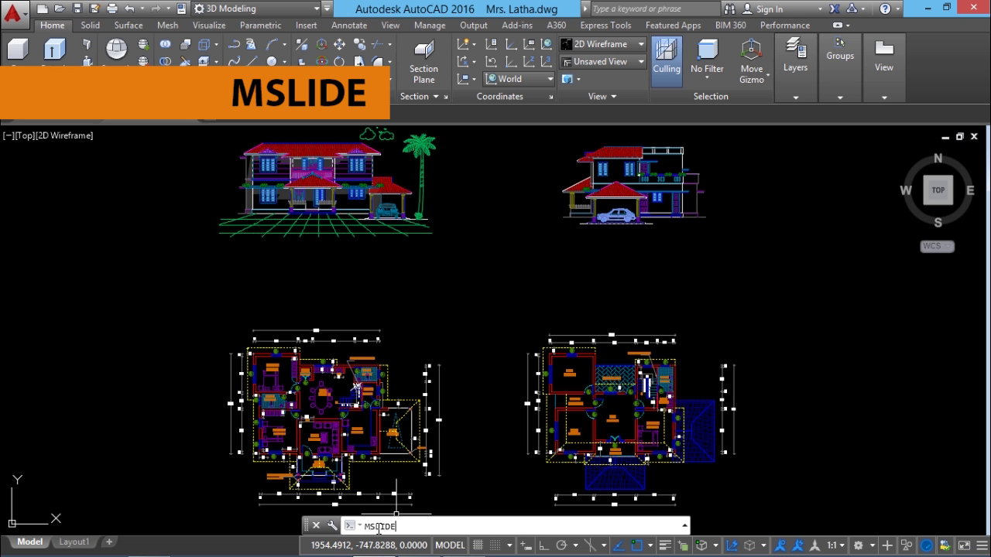
{"action": "key", "text": "Return"}
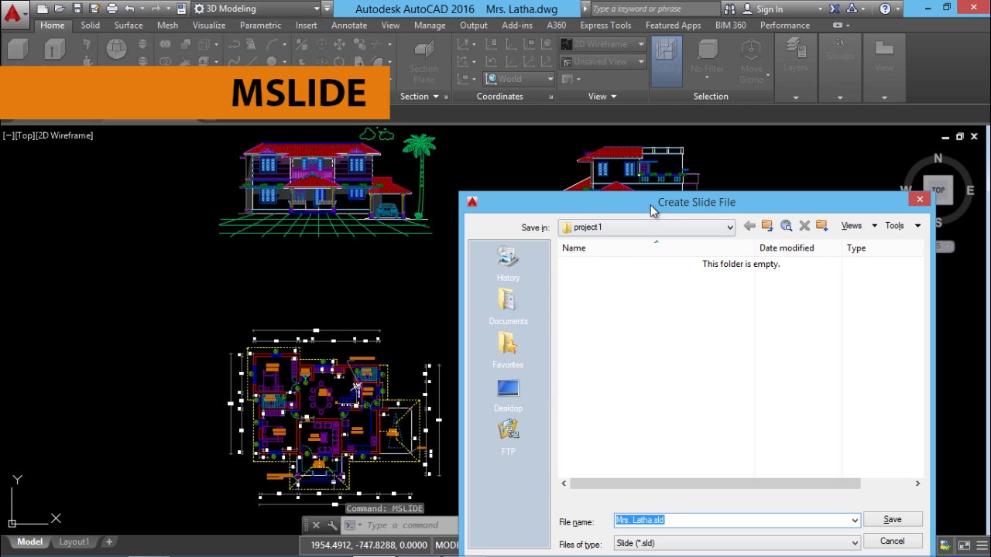
{"action": "left_click_drag", "start_coordinate": [652, 210], "coordinate": [548, 82]}
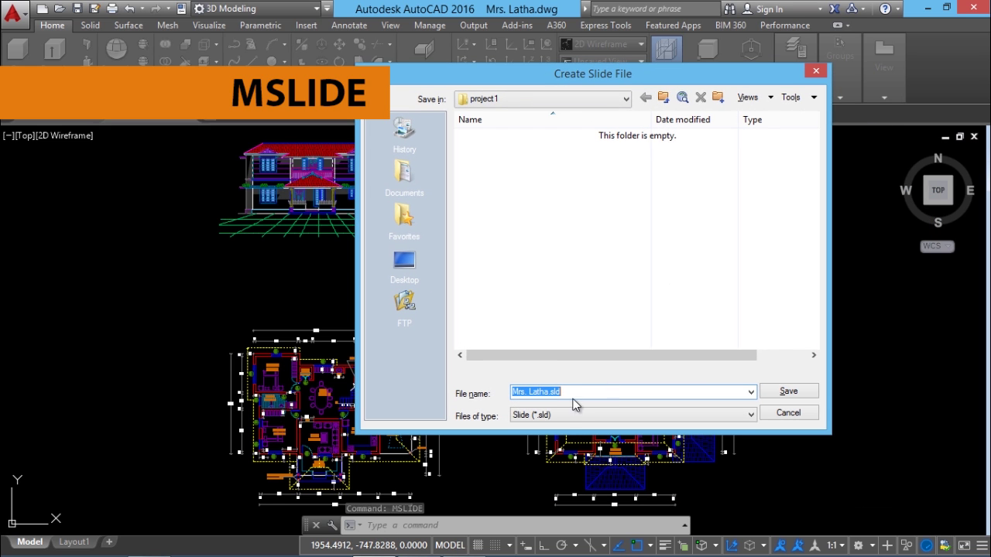
{"action": "left_click", "coordinate": [520, 100]}
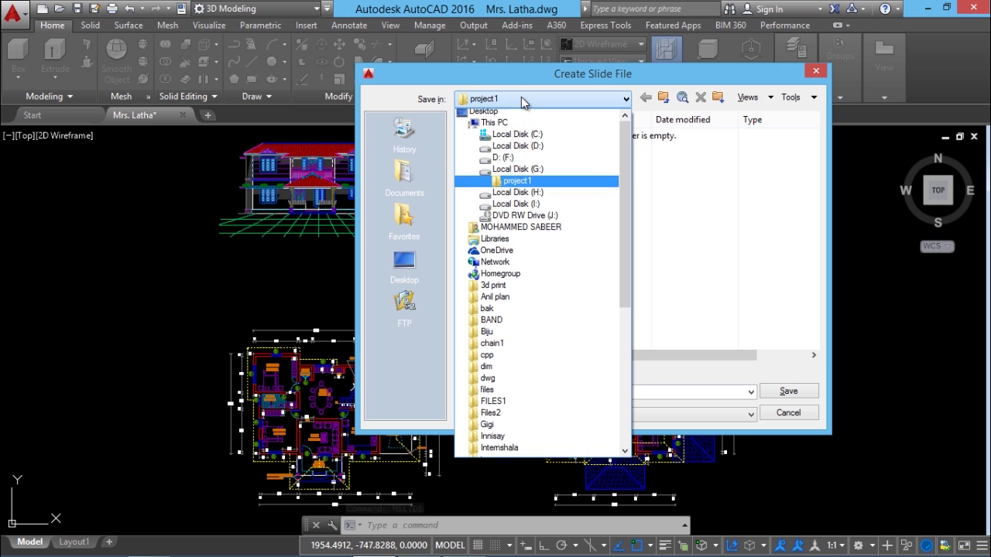
{"action": "left_click", "coordinate": [511, 113]}
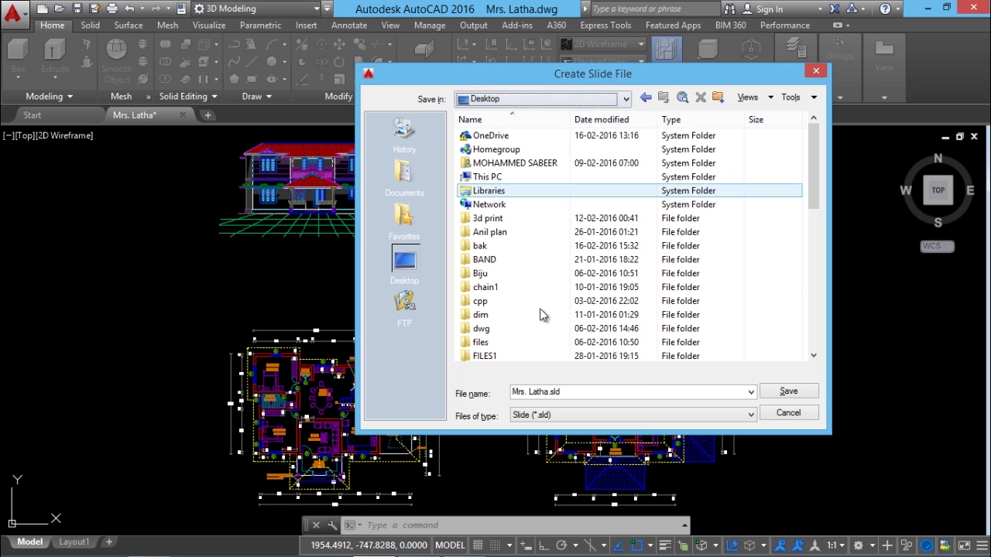
{"action": "triple_click", "coordinate": [580, 392]}
{"action": "type", "text": "V1"}
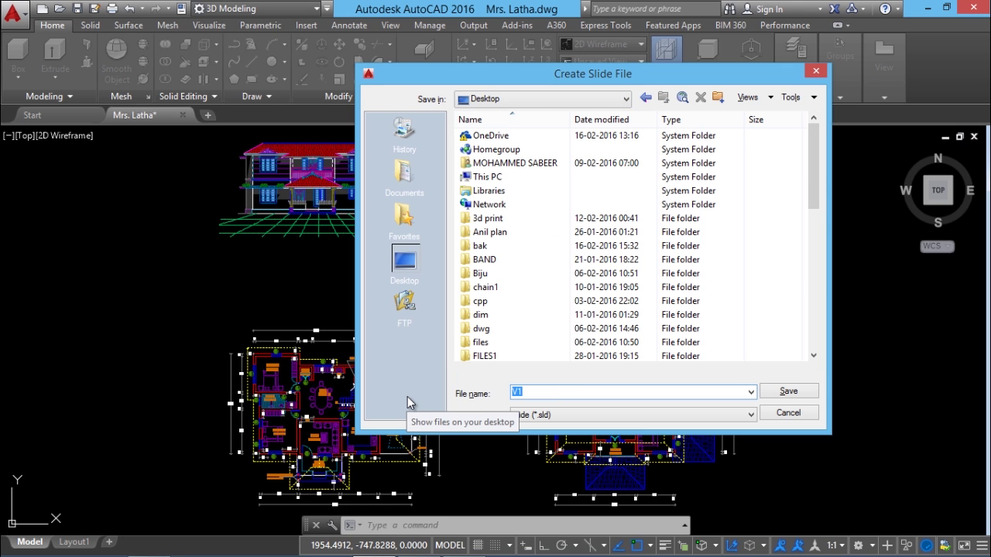
{"action": "type", "text": "V1"}
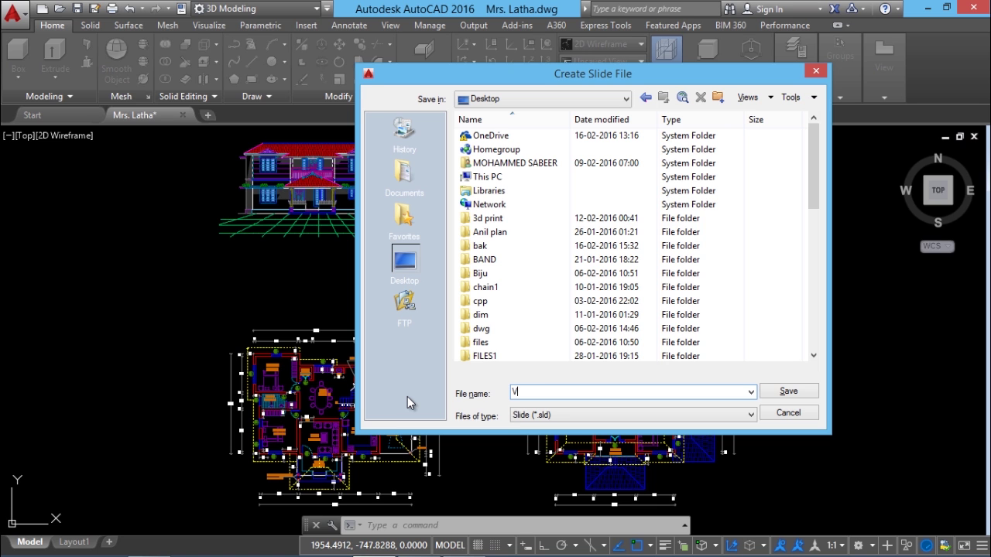
{"action": "left_click", "coordinate": [787, 392]}
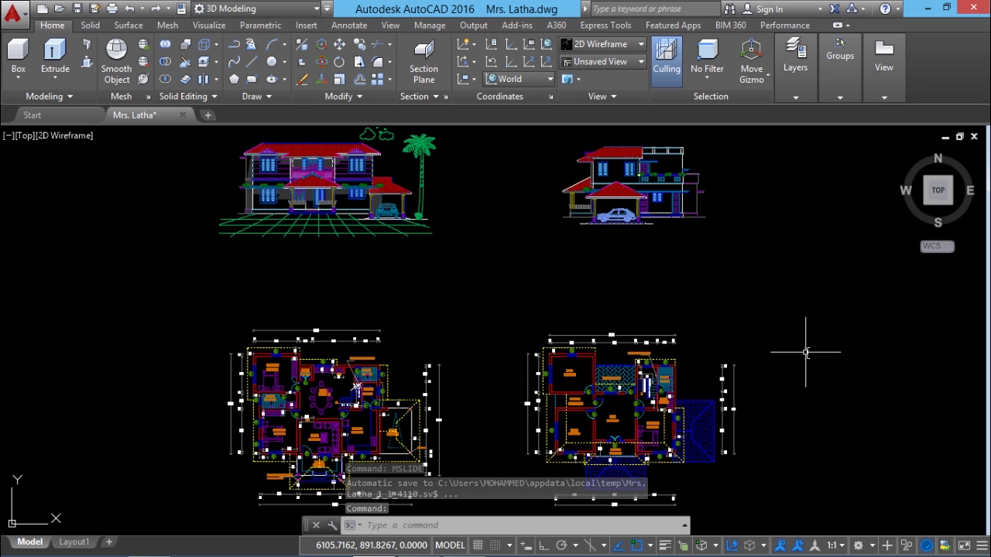
- Create a slide file named V2 on the Desktop with the front elevation filling the view
{"action": "key", "text": "ctrl+z"}
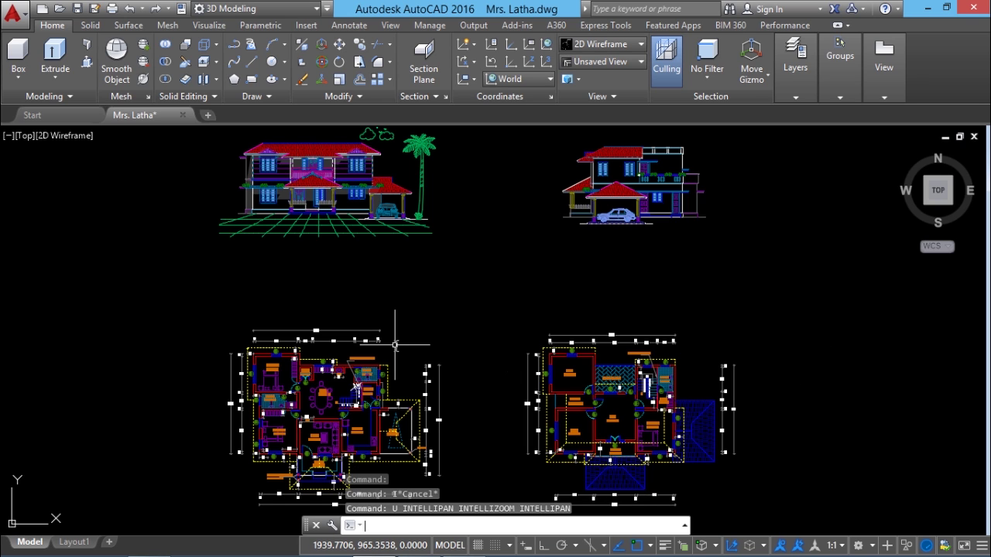
{"action": "middle_click_drag", "start_coordinate": [380, 294], "coordinate": [398, 404]}
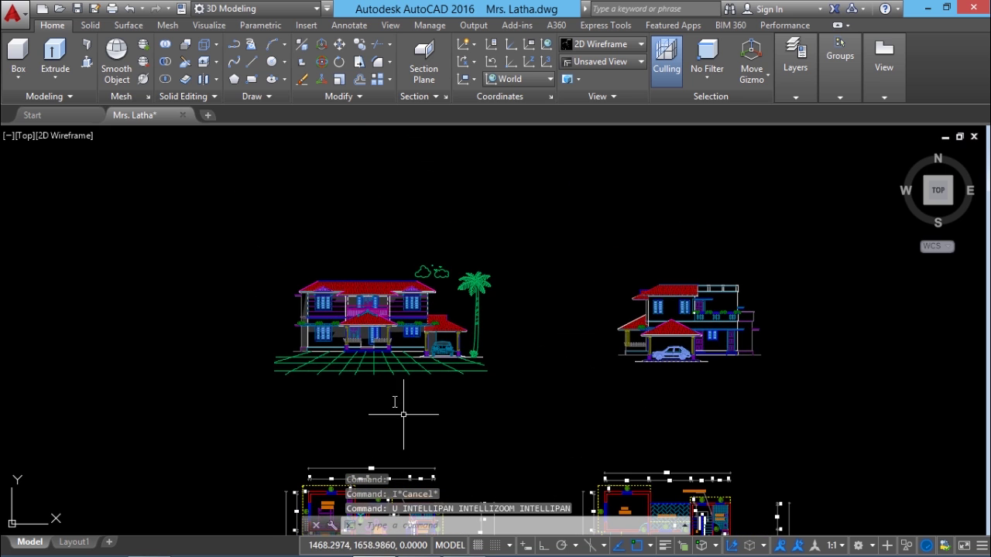
{"action": "scroll", "coordinate": [334, 324], "scroll_direction": "up", "scroll_amount": 4}
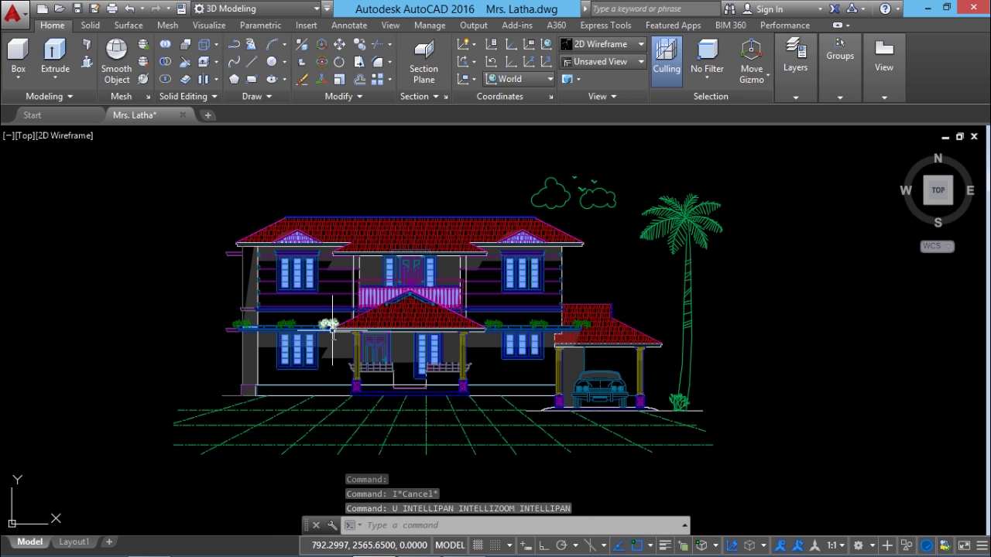
{"action": "type", "text": "z"}
{"action": "key", "text": "Return"}
{"action": "key", "text": "Return"}
{"action": "left_click_drag", "start_coordinate": [405, 348], "coordinate": [391, 246]}
{"action": "right_click", "coordinate": [391, 246]}
{"action": "left_click", "coordinate": [418, 258]}
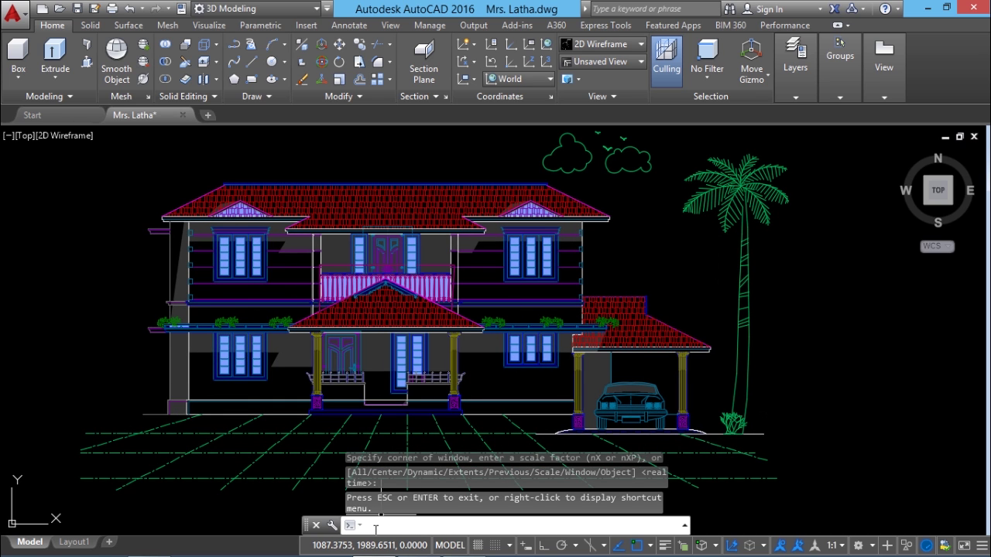
{"action": "key", "text": "Return"}
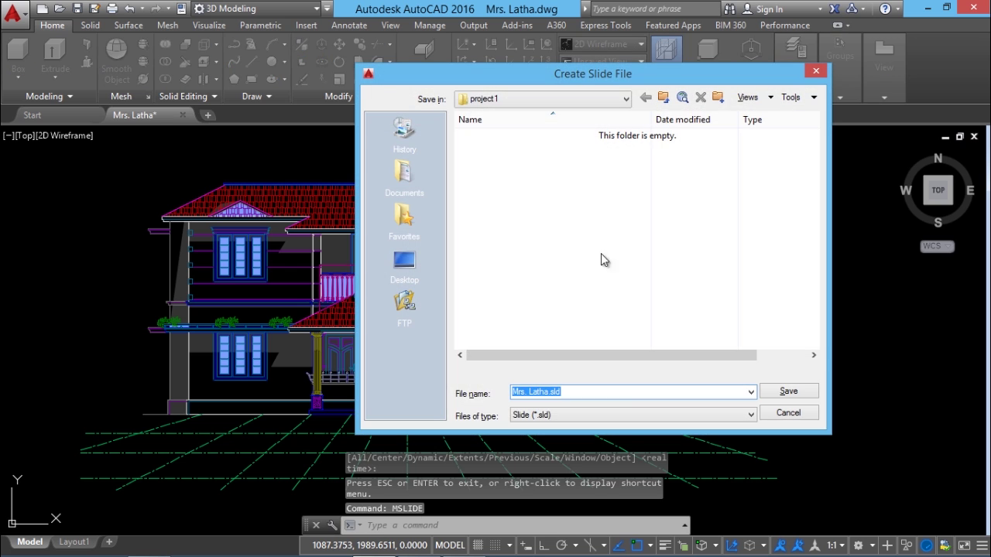
{"action": "left_click", "coordinate": [539, 98]}
{"action": "scroll", "coordinate": [526, 124], "scroll_direction": "up", "scroll_amount": 3}
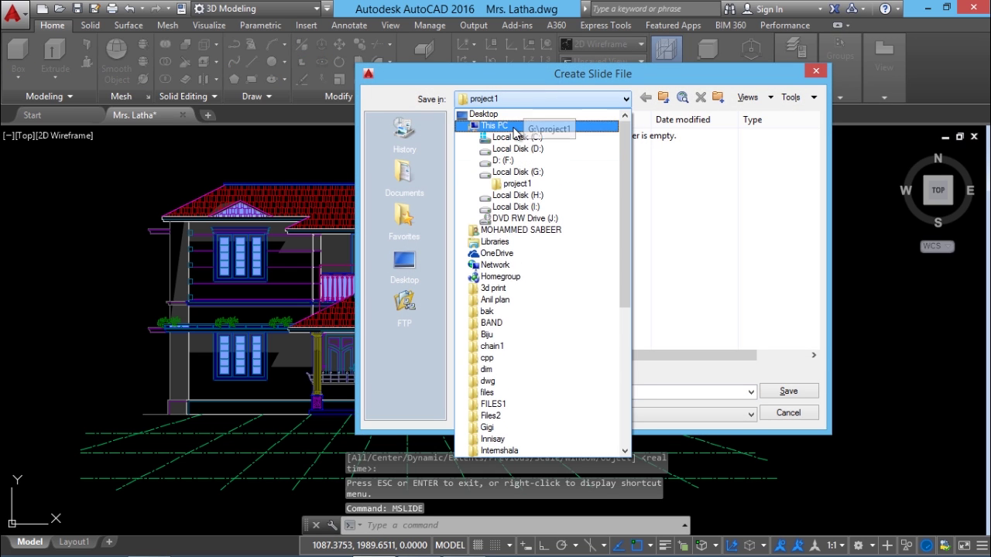
{"action": "left_click", "coordinate": [511, 112]}
{"action": "left_click", "coordinate": [576, 395]}
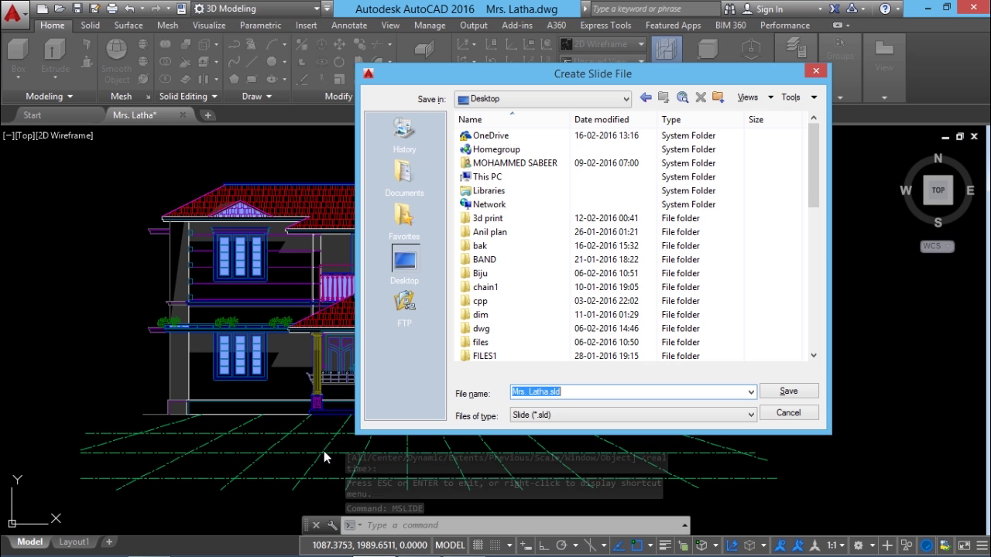
{"action": "type", "text": "V2"}
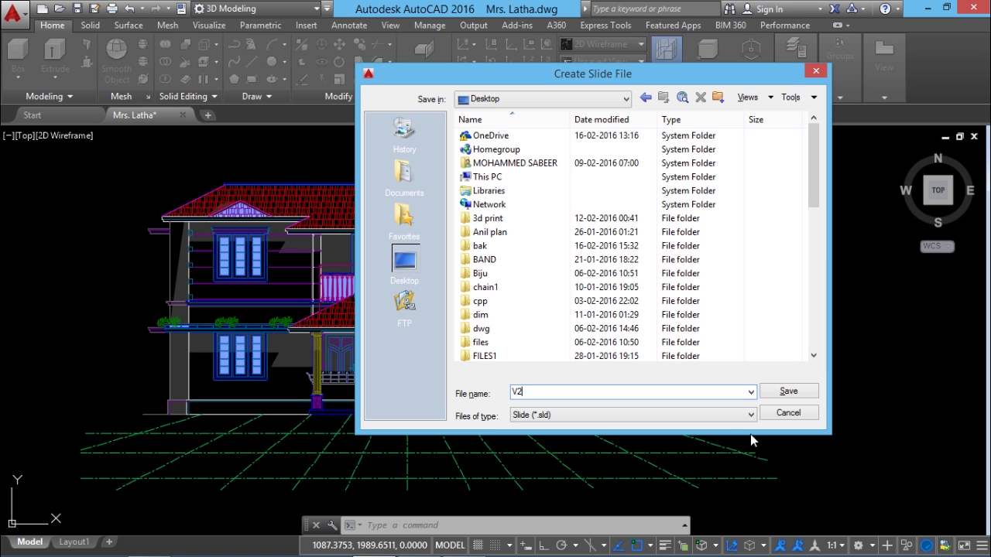
{"action": "left_click", "coordinate": [791, 395]}
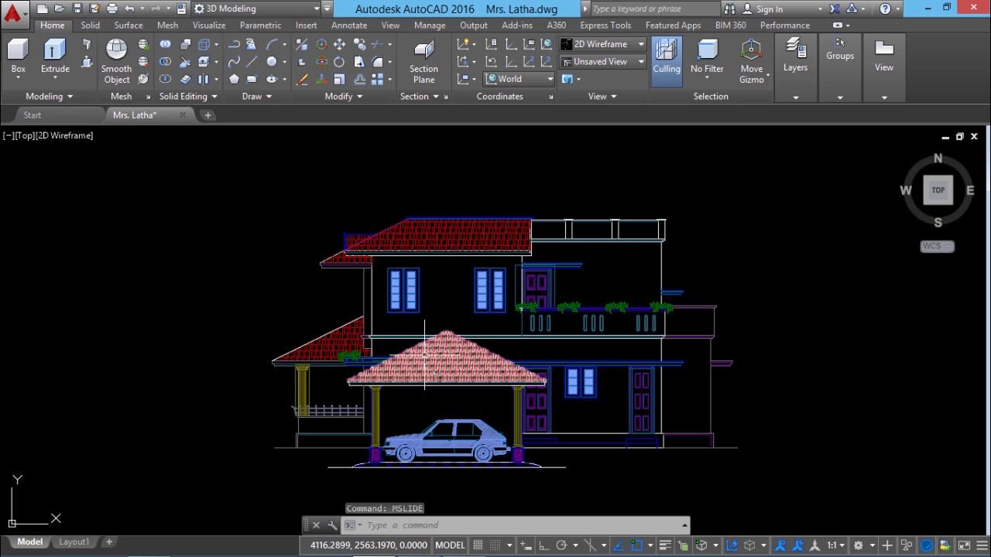
- Create a slide file named V3 on the Desktop with the side elevation filling the view
{"action": "scroll", "coordinate": [459, 416], "scroll_direction": "up", "scroll_amount": 2}
{"action": "right_click", "coordinate": [482, 288]}
{"action": "left_click", "coordinate": [495, 295]}
{"action": "left_click", "coordinate": [379, 526]}
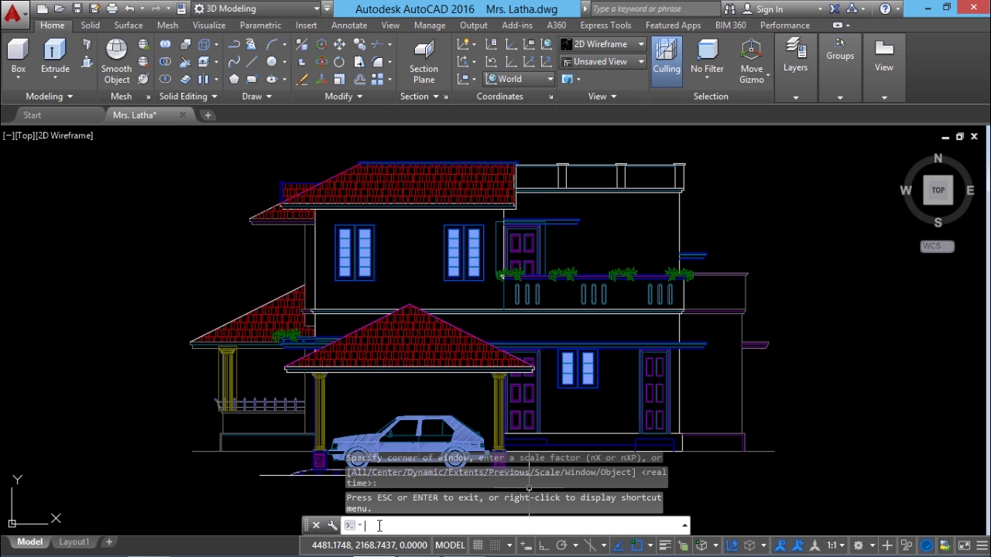
{"action": "type", "text": "MSLIDE"}
{"action": "key", "text": "Return"}
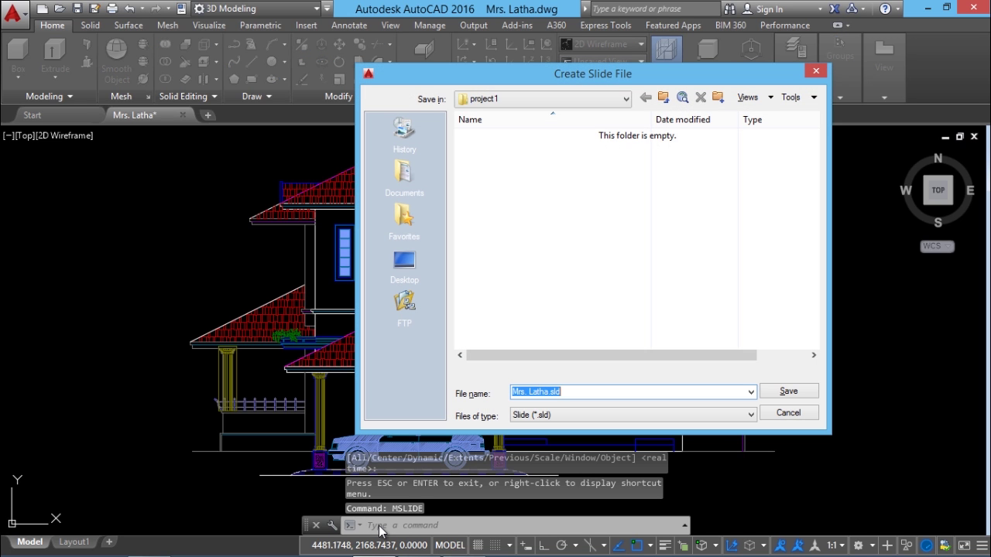
{"action": "type", "text": "V3"}
{"action": "left_click", "coordinate": [529, 99]}
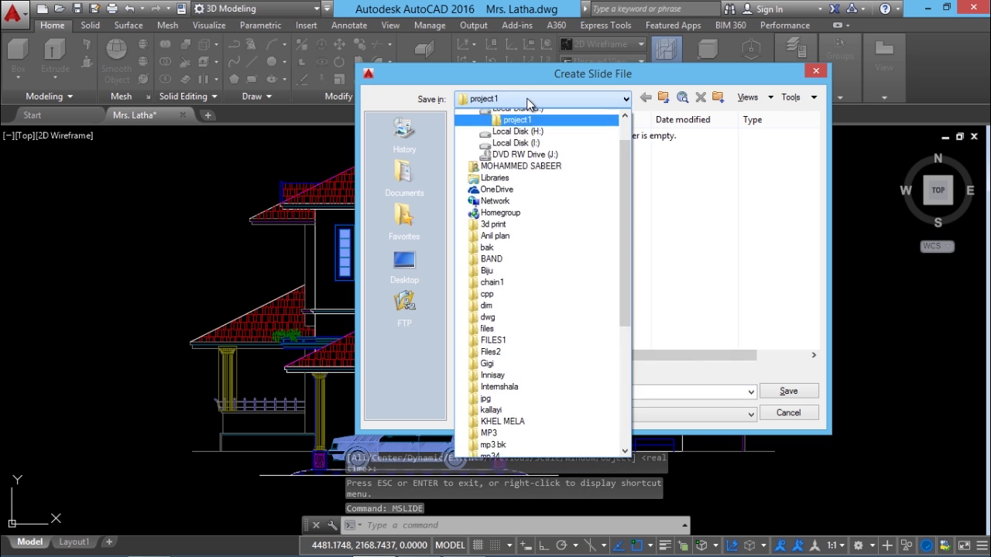
{"action": "scroll", "coordinate": [529, 103], "scroll_direction": "up", "scroll_amount": 3}
{"action": "left_click", "coordinate": [507, 110]}
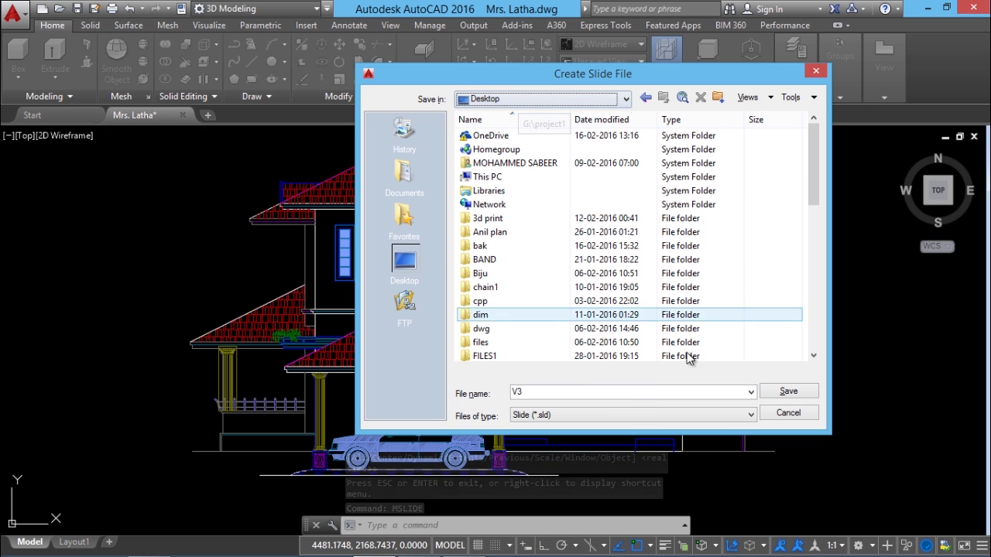
{"action": "left_click", "coordinate": [777, 394]}
- Create a slide file named V4 on the Desktop with the furnished ground floor plan centred in the view
{"action": "scroll", "coordinate": [544, 305], "scroll_direction": "down", "scroll_amount": 5}
{"action": "middle_click_drag", "start_coordinate": [435, 347], "coordinate": [502, 275]}
{"action": "scroll", "coordinate": [455, 377], "scroll_direction": "up", "scroll_amount": 4}
{"action": "type", "text": "z"}
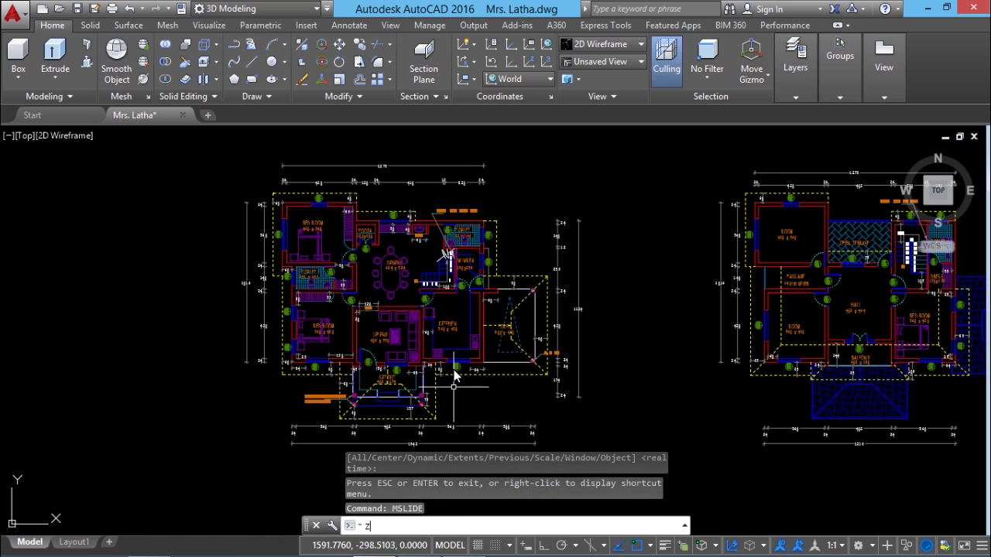
{"action": "key", "text": "Return"}
{"action": "key", "text": "Return"}
{"action": "left_click_drag", "start_coordinate": [455, 377], "coordinate": [395, 333]}
{"action": "middle_click_drag", "start_coordinate": [395, 333], "coordinate": [498, 346]}
{"action": "right_click", "coordinate": [496, 343]}
{"action": "left_click", "coordinate": [540, 349]}
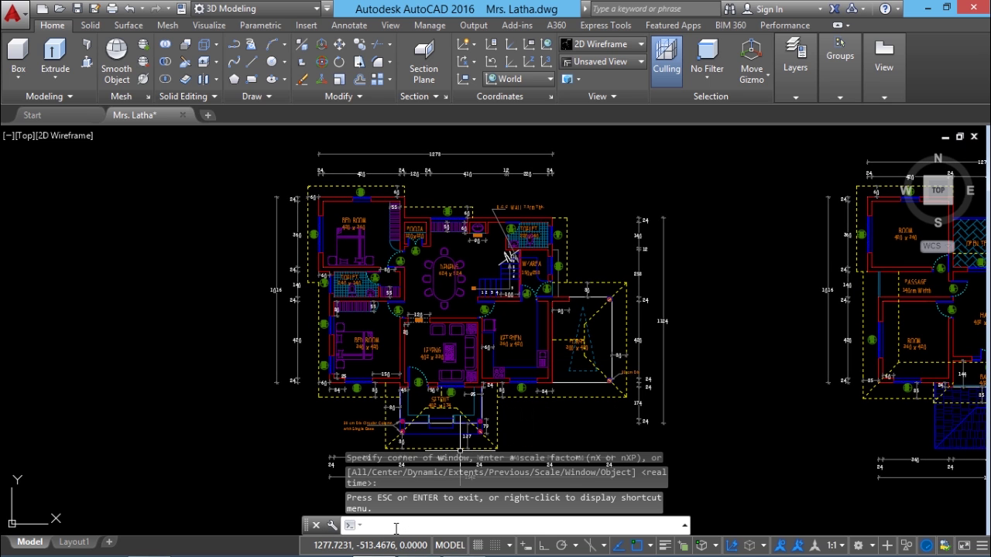
{"action": "type", "text": "MSLIDE"}
{"action": "key", "text": "Return"}
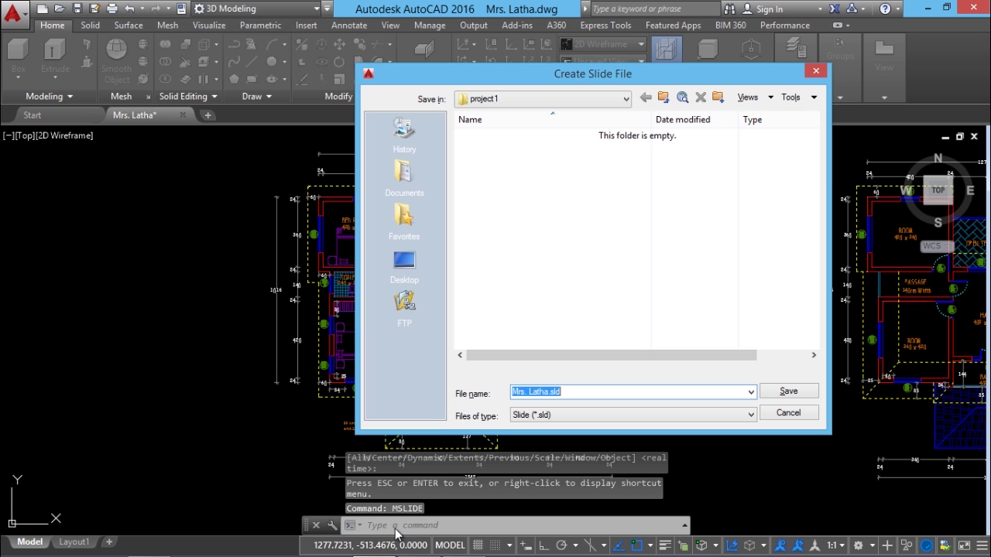
{"action": "type", "text": "V4"}
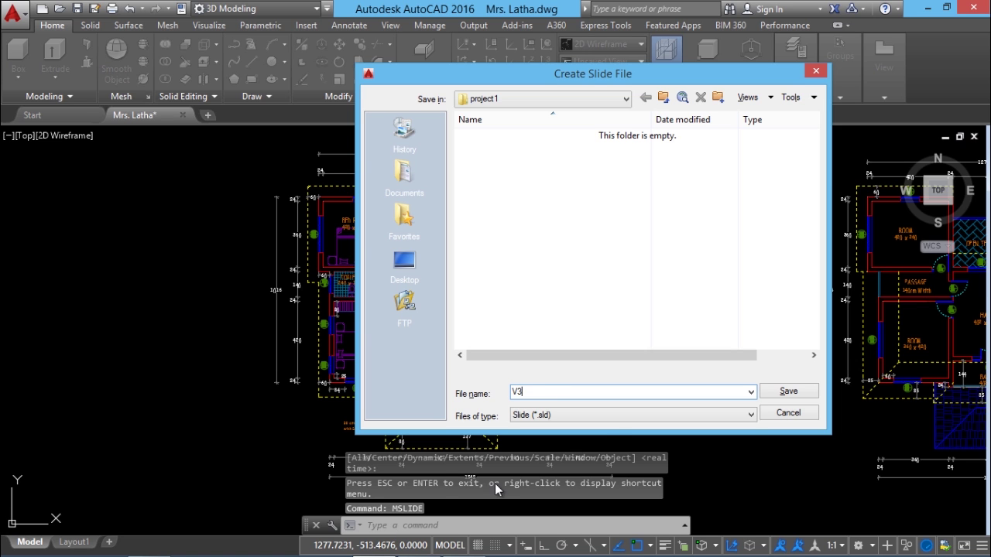
{"action": "left_click", "coordinate": [564, 99]}
{"action": "scroll", "coordinate": [566, 108], "scroll_direction": "up", "scroll_amount": 2}
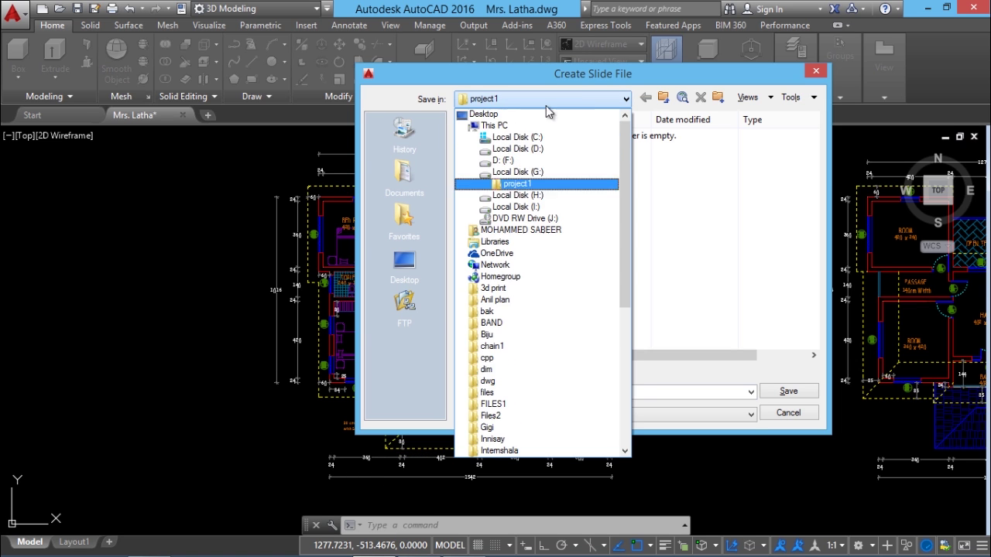
{"action": "left_click", "coordinate": [536, 119]}
{"action": "left_click", "coordinate": [785, 391]}
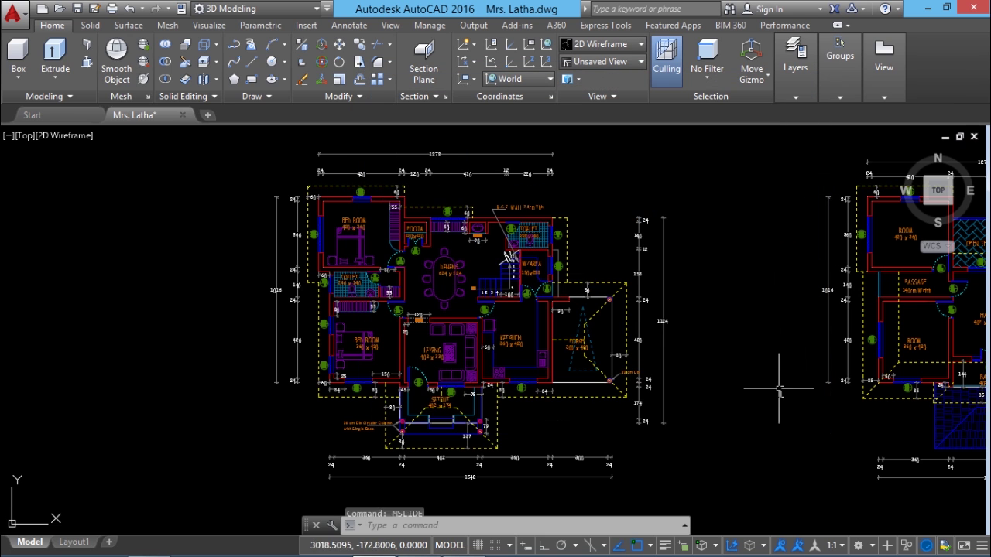
- Create a slide file named V5 on the Desktop with the upper floor plan, the one with the balcony and open terrace, in view
{"action": "scroll", "coordinate": [296, 331], "scroll_direction": "down", "scroll_amount": 2}
{"action": "scroll", "coordinate": [297, 332], "scroll_direction": "down", "scroll_amount": 2}
{"action": "scroll", "coordinate": [476, 302], "scroll_direction": "up", "scroll_amount": 5}
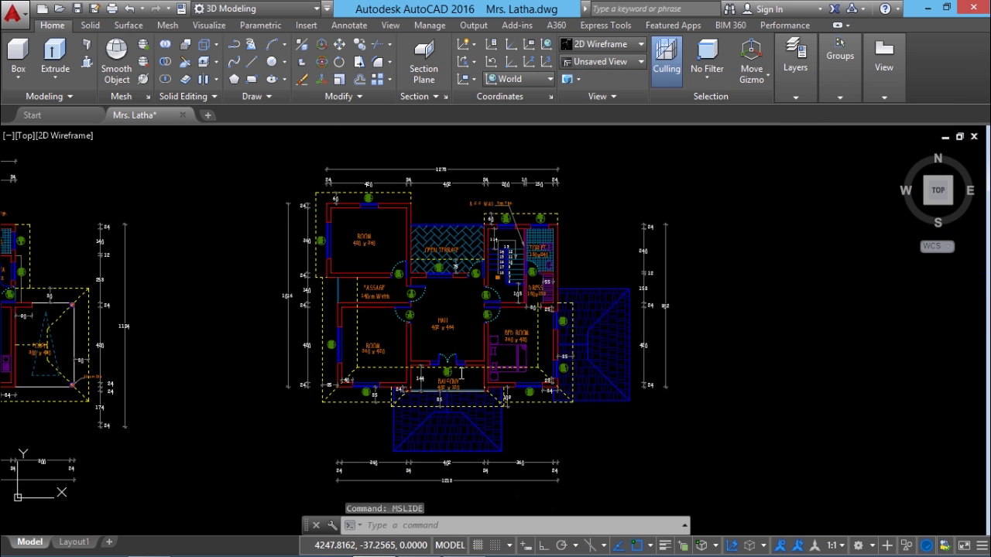
{"action": "type", "text": "MSLID"}
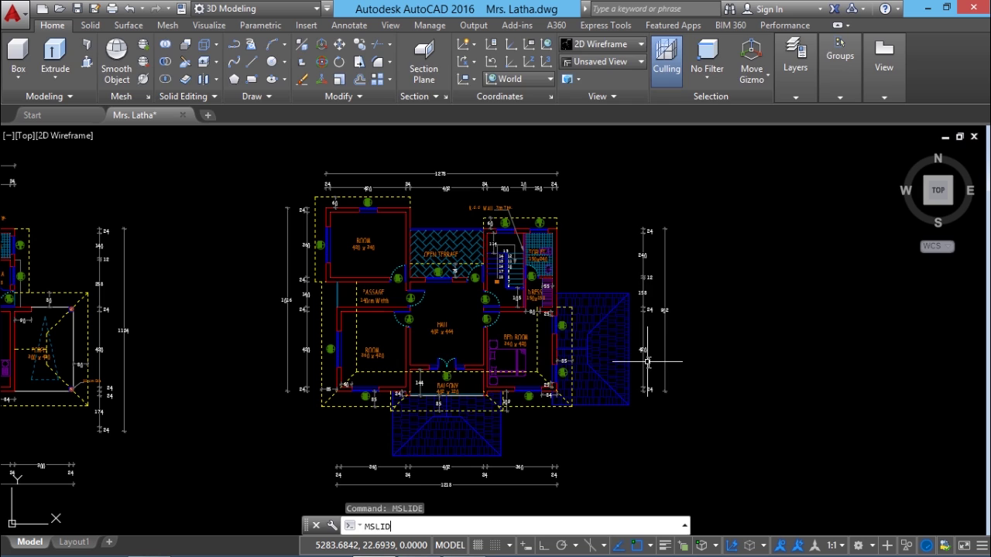
{"action": "type", "text": "E"}
{"action": "key", "text": "Return"}
{"action": "left_click", "coordinate": [553, 101]}
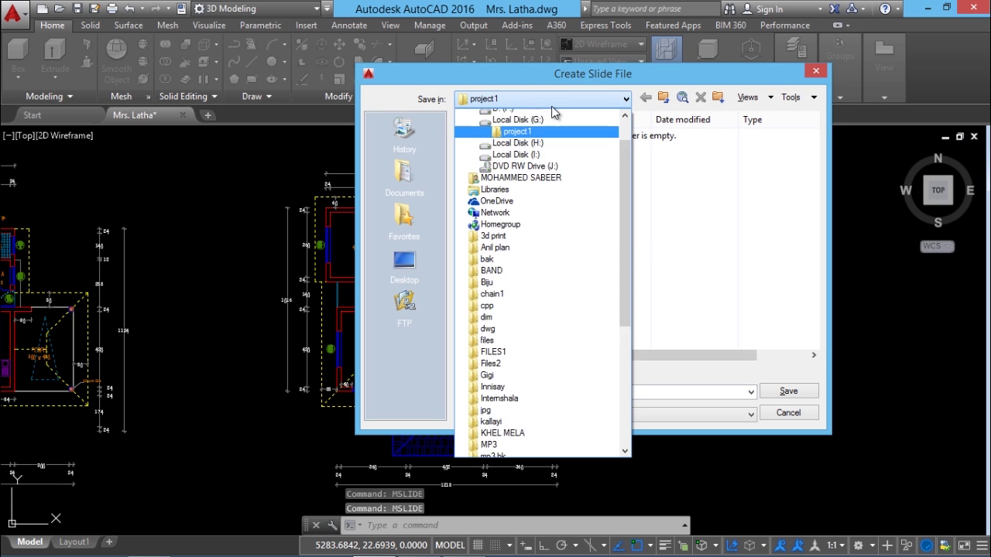
{"action": "scroll", "coordinate": [553, 113], "scroll_direction": "up", "scroll_amount": 2}
{"action": "left_click", "coordinate": [546, 110]}
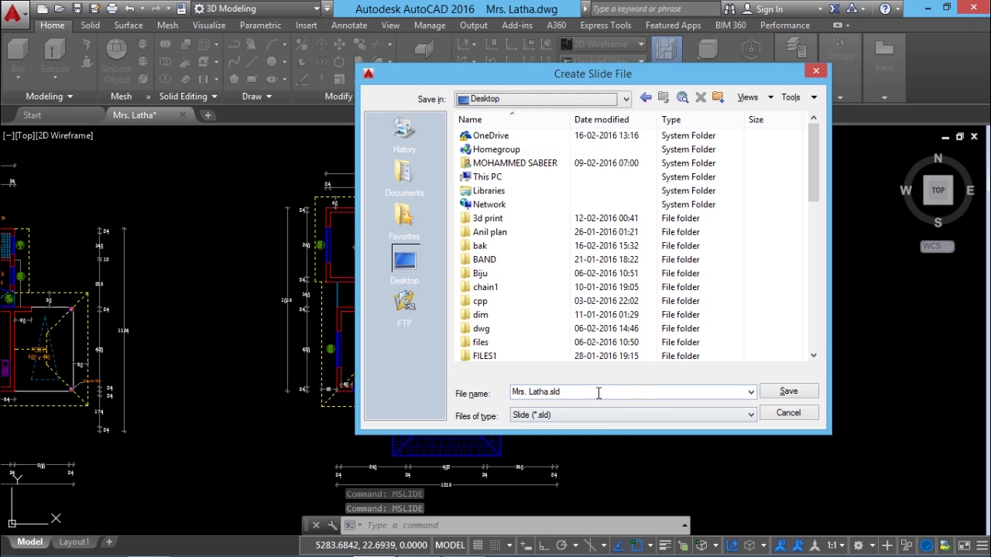
{"action": "type", "text": "V5"}
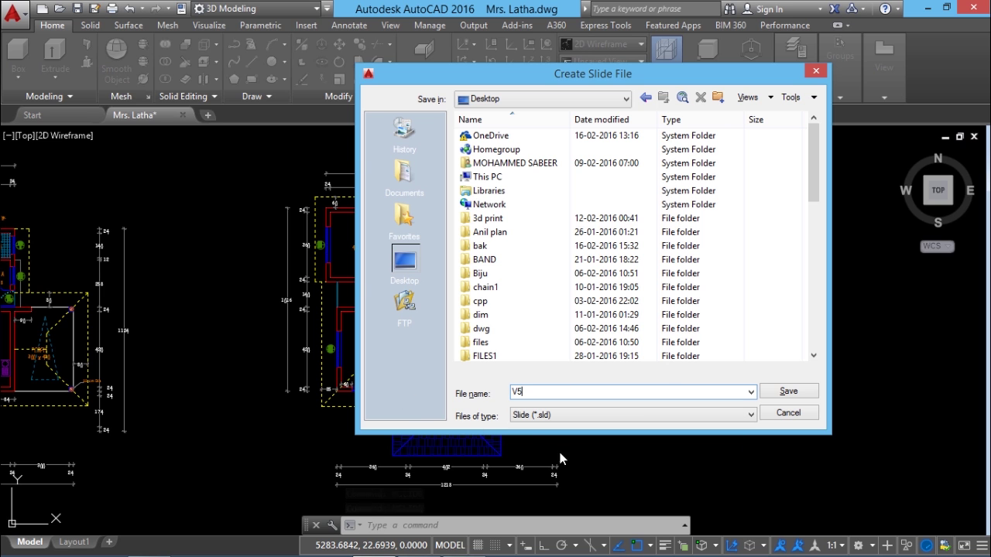
{"action": "left_click_drag", "start_coordinate": [815, 186], "coordinate": [821, 347]}
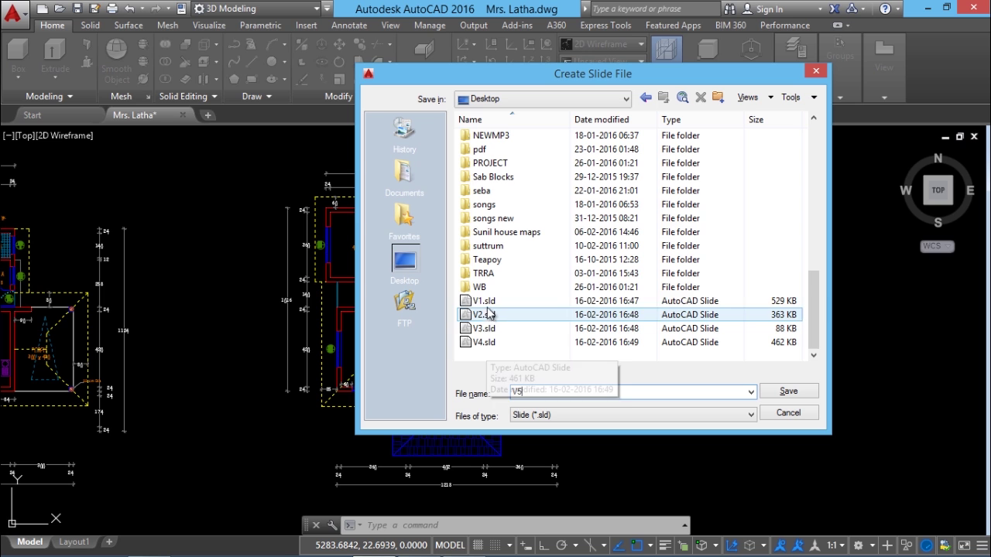
{"action": "left_click", "coordinate": [805, 393]}
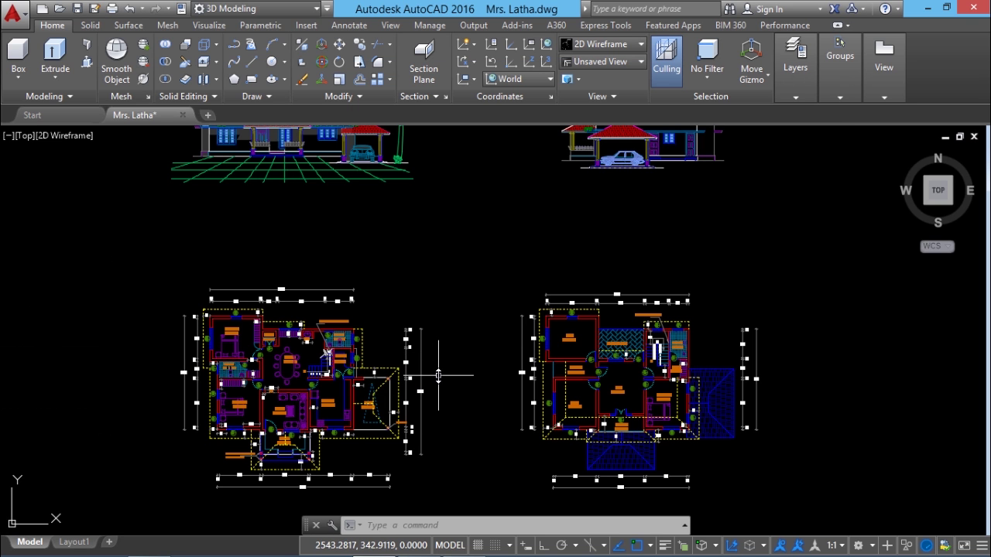
- Start a new blank drawing alongside the house drawing
{"action": "left_click", "coordinate": [208, 114]}
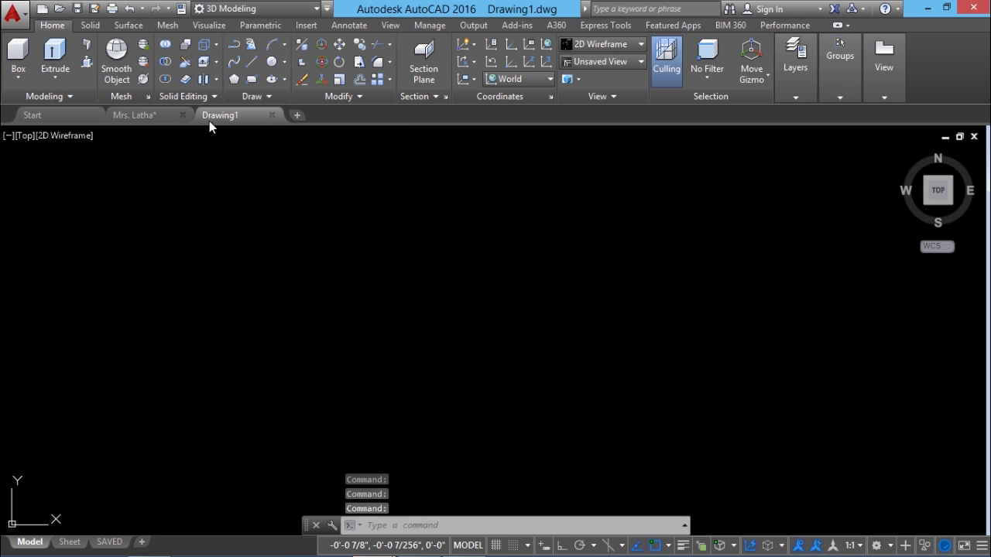
- Display the slide file V1.sld from the Desktop in the blank drawing with VSLIDE
{"action": "left_click", "coordinate": [367, 525]}
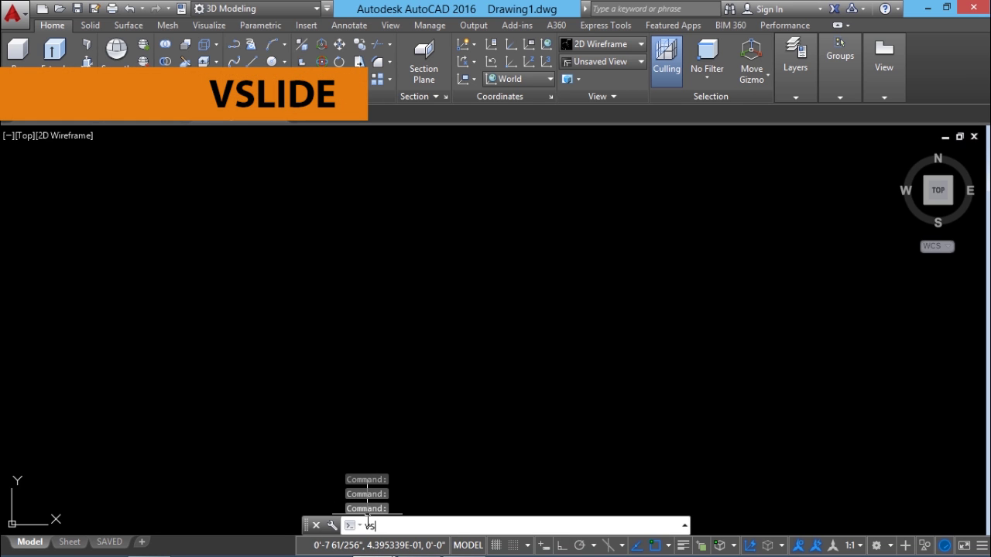
{"action": "type", "text": "VSLIDE"}
{"action": "key", "text": "Return"}
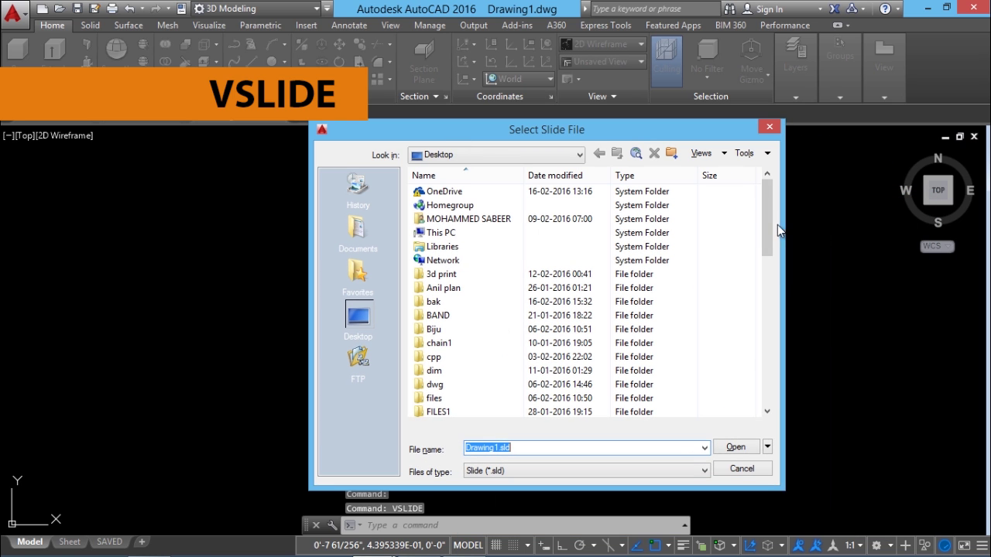
{"action": "left_click_drag", "start_coordinate": [766, 232], "coordinate": [765, 379]}
{"action": "left_click", "coordinate": [439, 345]}
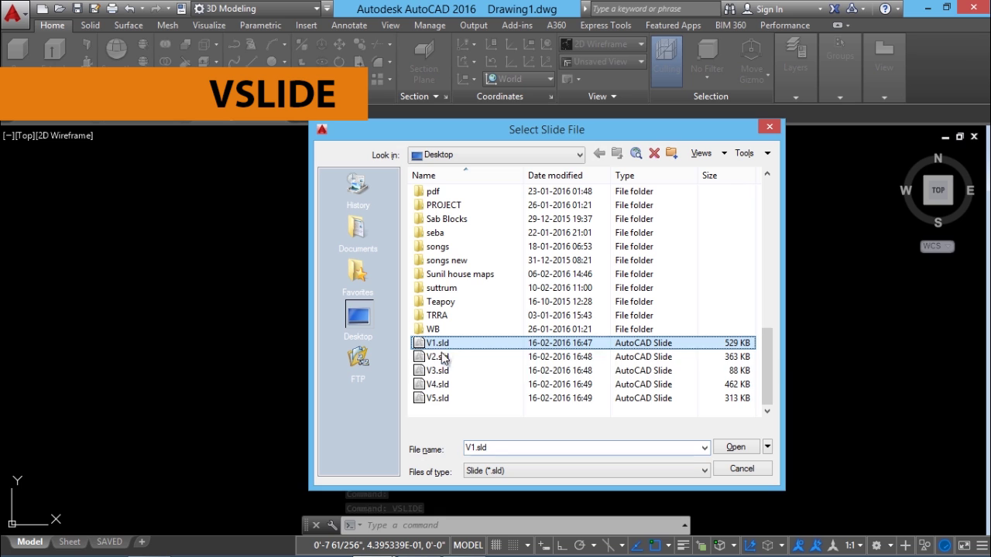
{"action": "left_click", "coordinate": [732, 449]}
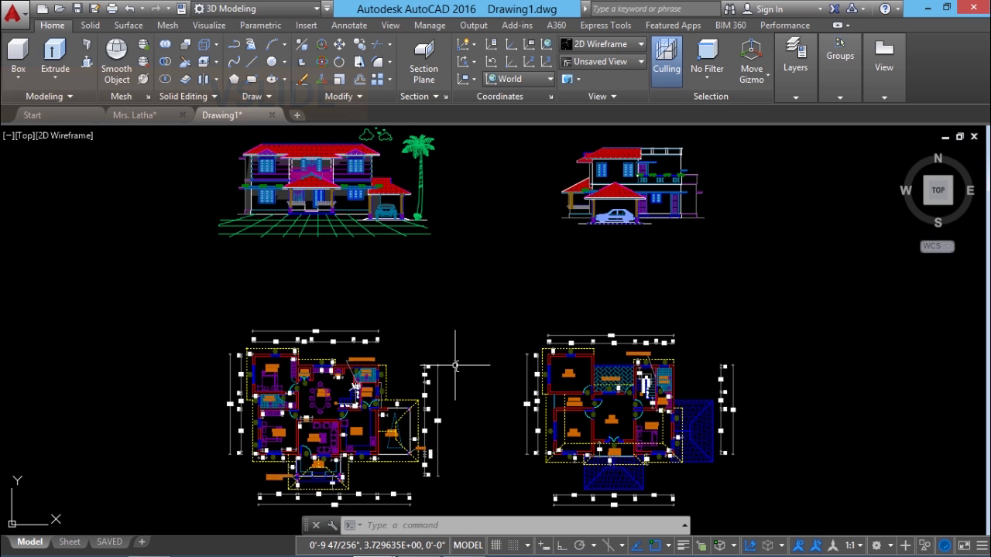
- Try to erase part of the displayed slide with a selection window between the two floor plans
{"action": "left_click", "coordinate": [301, 80]}
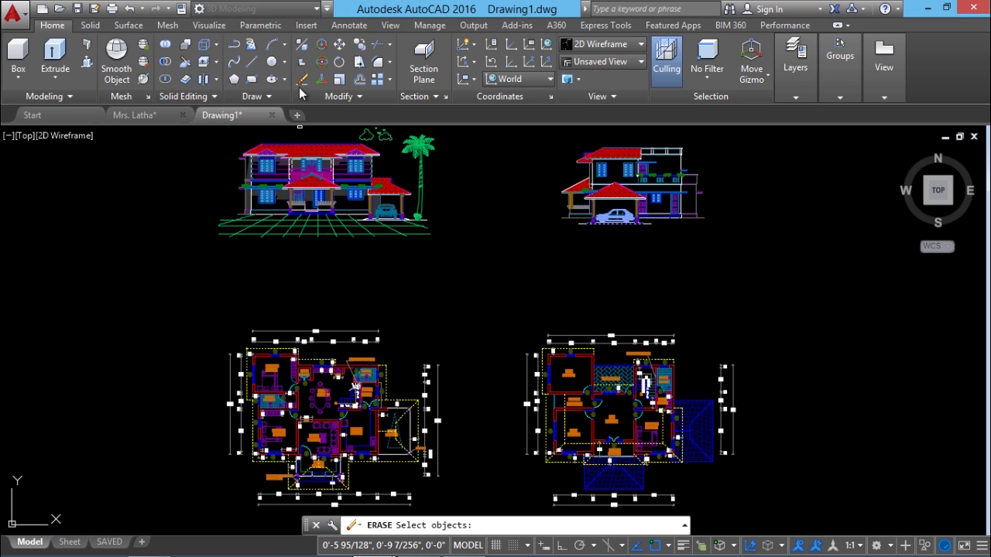
{"action": "left_click", "coordinate": [404, 337]}
{"action": "left_click", "coordinate": [492, 511]}
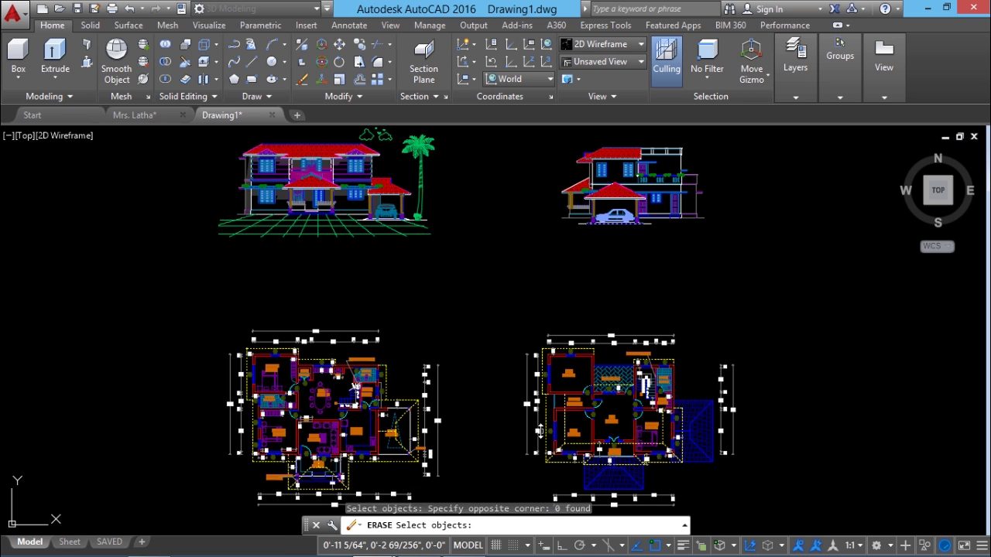
{"action": "key", "text": "Escape"}
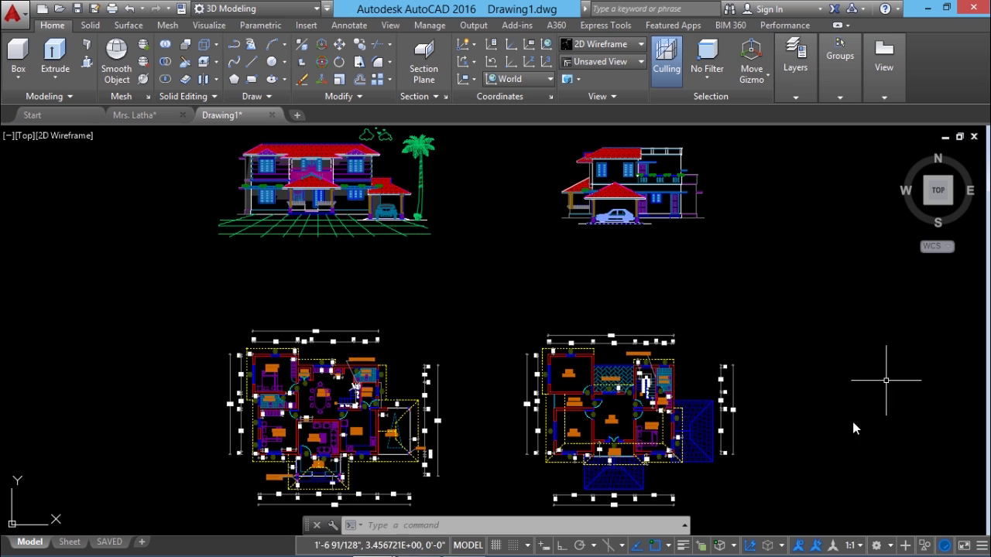
- Clear the slide image from the drawing area with the REDRAW command
{"action": "left_click", "coordinate": [406, 526]}
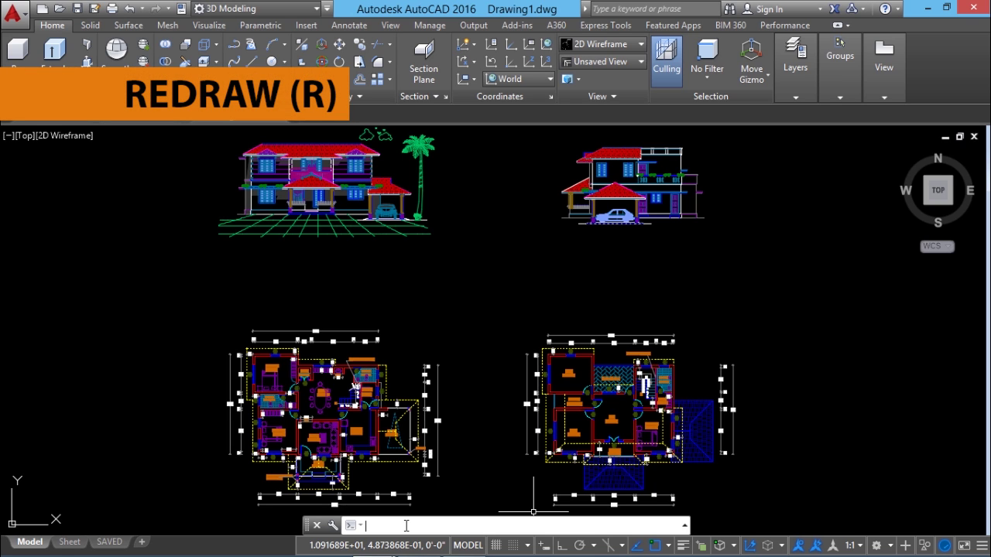
{"action": "type", "text": "r"}
{"action": "key", "text": "Return"}
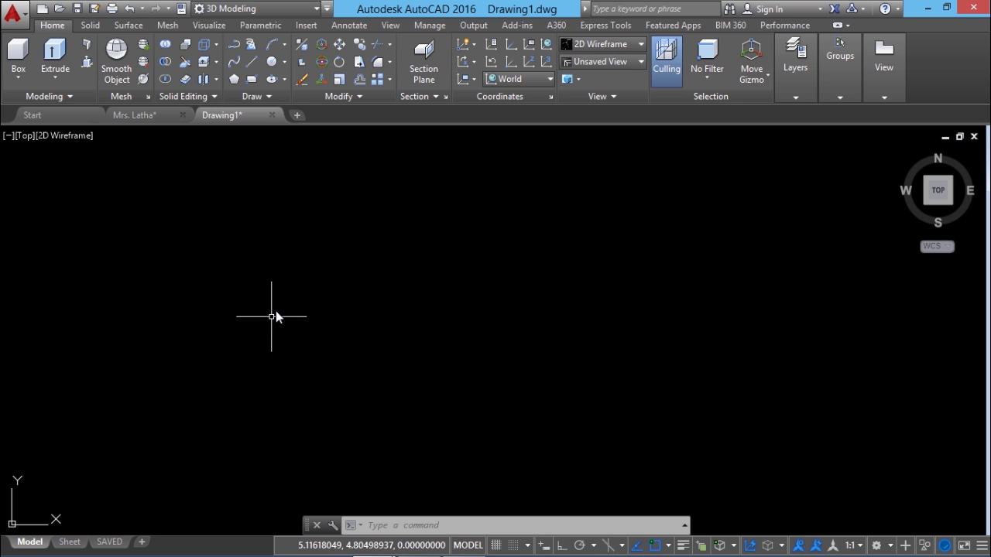
- Draw a rectangle from corner 0,0 to opposite corner 12,9
{"action": "left_click", "coordinate": [251, 79]}
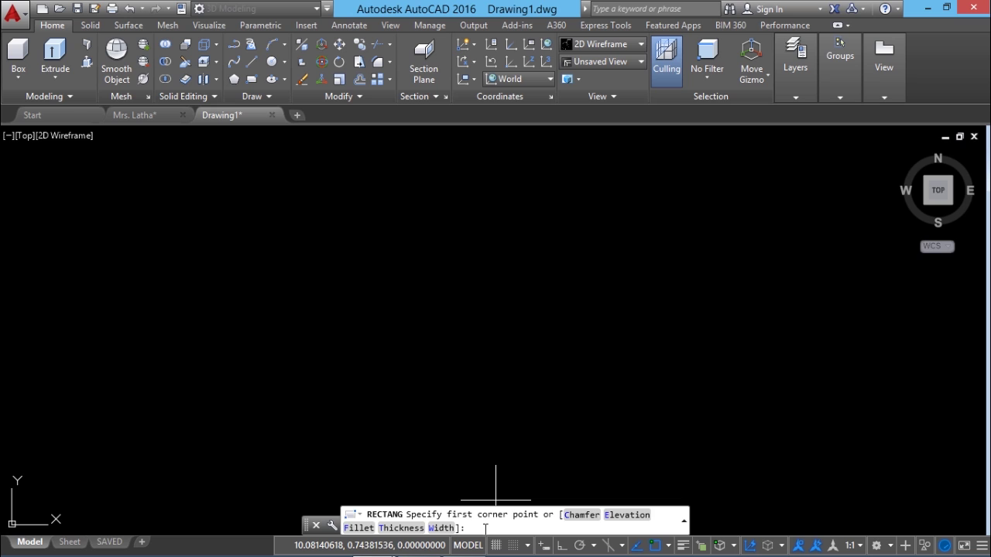
{"action": "type", "text": "0,0"}
{"action": "key", "text": "Return"}
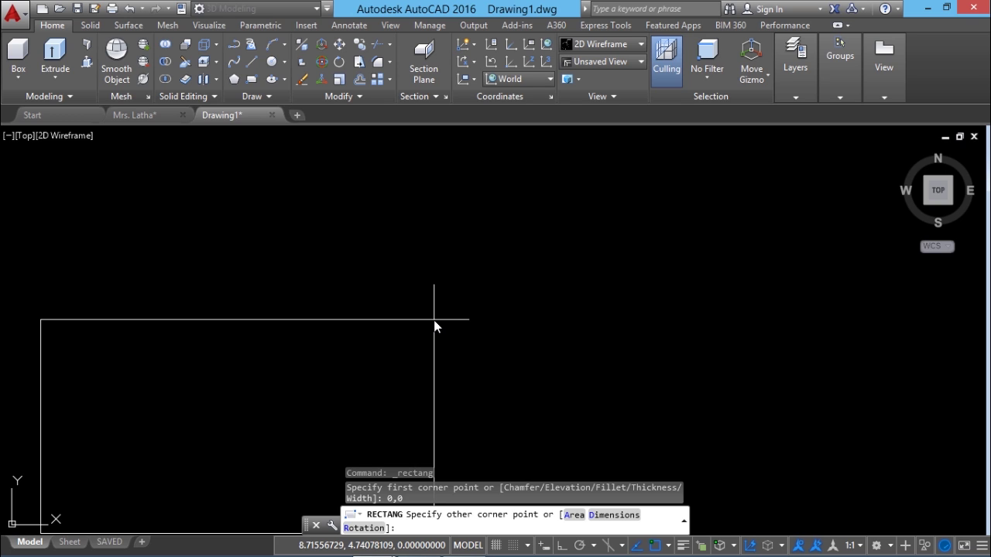
{"action": "type", "text": "12,9"}
{"action": "key", "text": "Return"}
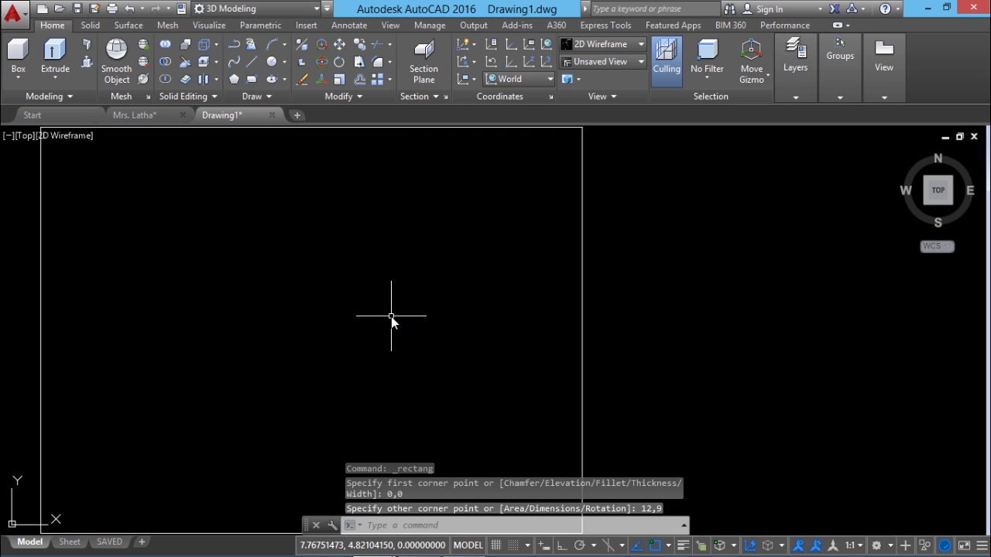
{"action": "type", "text": "c"}
{"action": "key", "text": "Return"}
{"action": "type", "text": "6,"}
{"action": "key", "text": "Escape"}
- Draw a circle centred at 6,4.5 with a radius of 3 inside the rectangle
{"action": "left_click", "coordinate": [284, 62]}
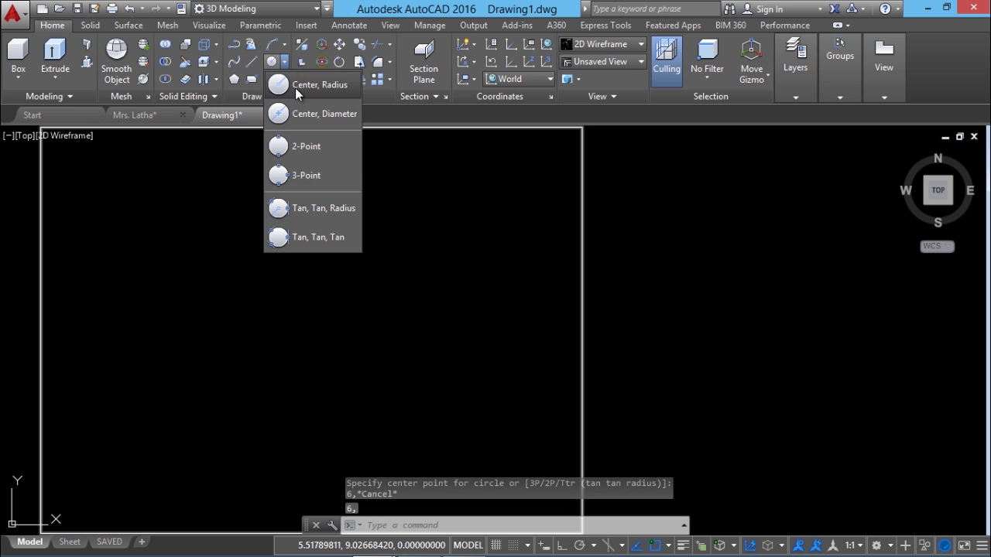
{"action": "left_click", "coordinate": [290, 82]}
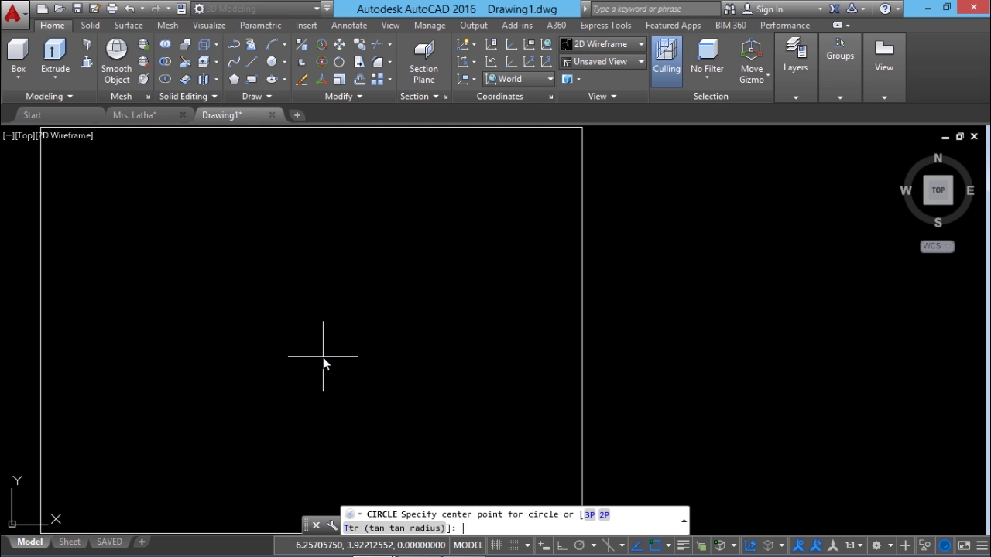
{"action": "type", "text": "6,4.5"}
{"action": "key", "text": "Return"}
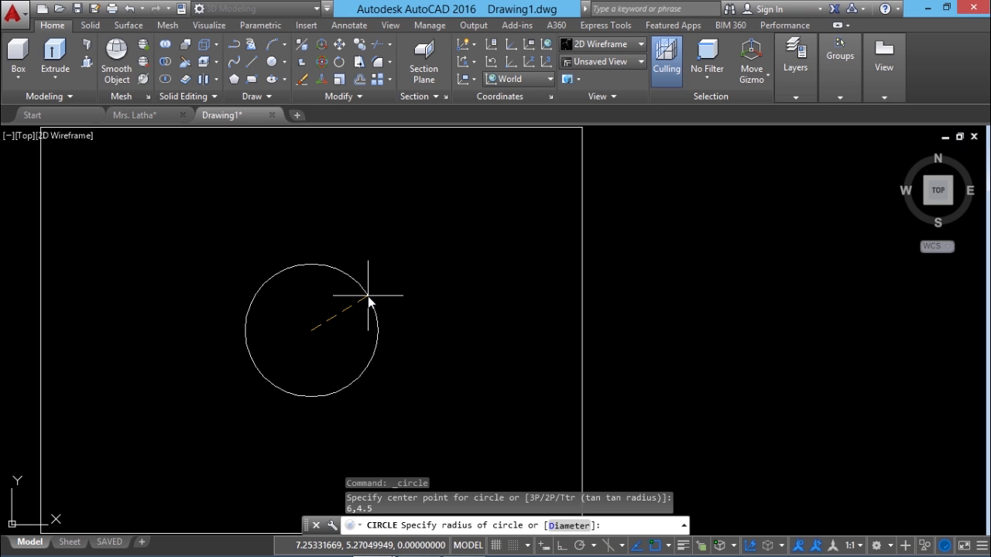
{"action": "type", "text": "3"}
{"action": "key", "text": "Return"}
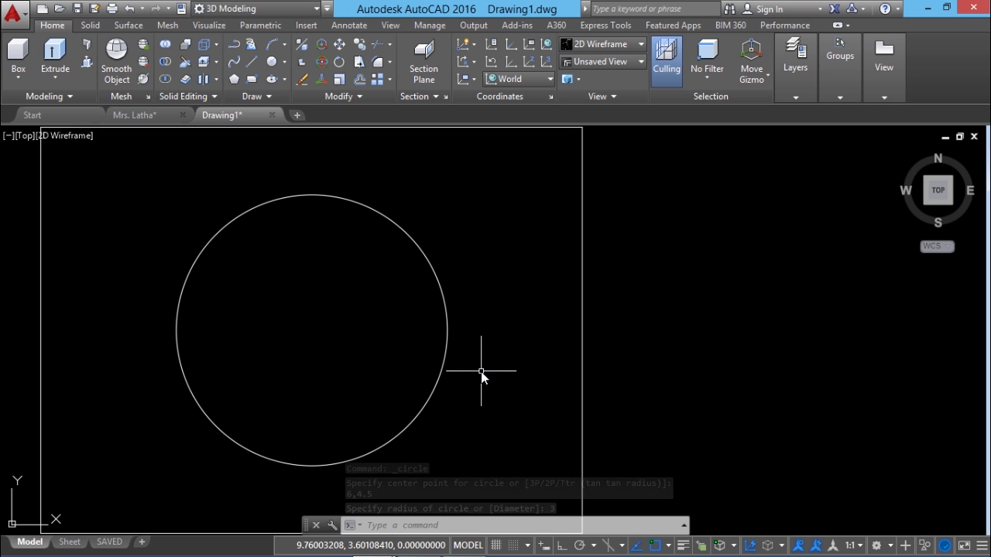
- Zoom to the drawing's extents and reduce the view by a scale factor of 0.8x
{"action": "type", "text": "z"}
{"action": "key", "text": "Return"}
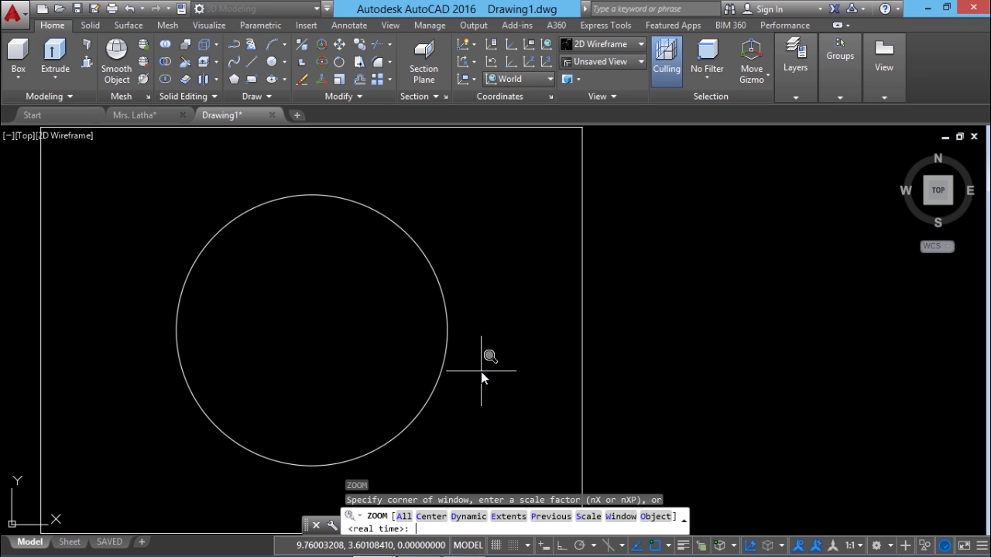
{"action": "type", "text": "e"}
{"action": "key", "text": "Return"}
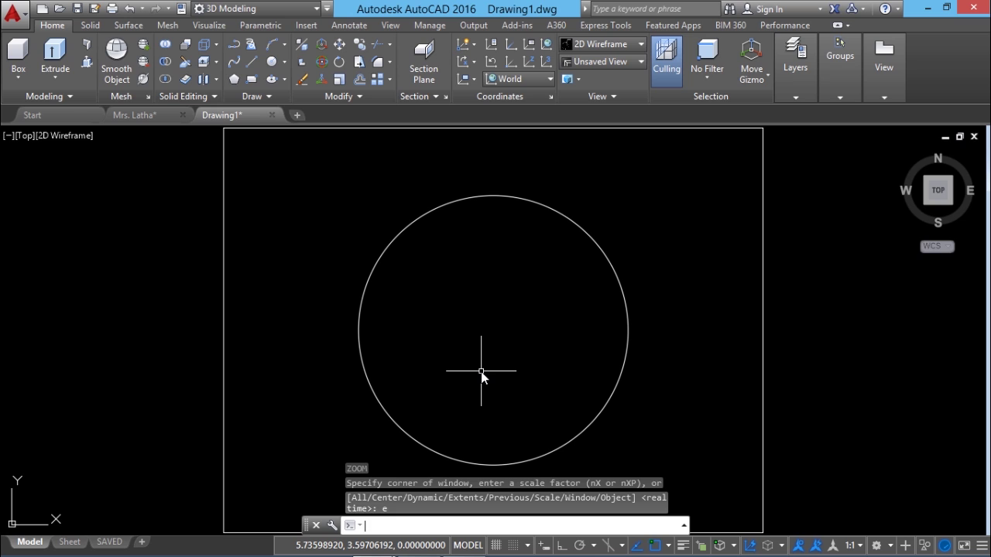
{"action": "key", "text": "Return"}
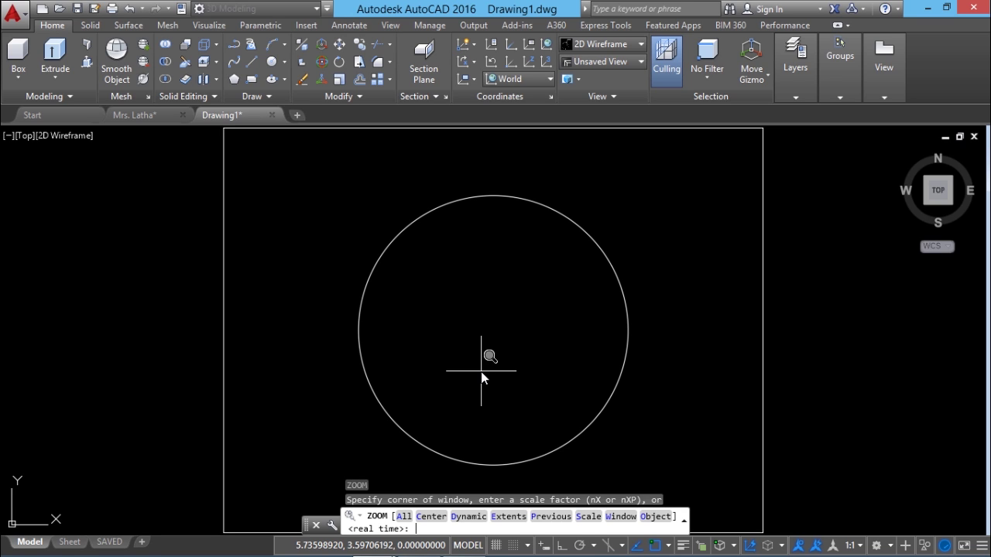
{"action": "type", "text": "0.8x"}
{"action": "key", "text": "Return"}
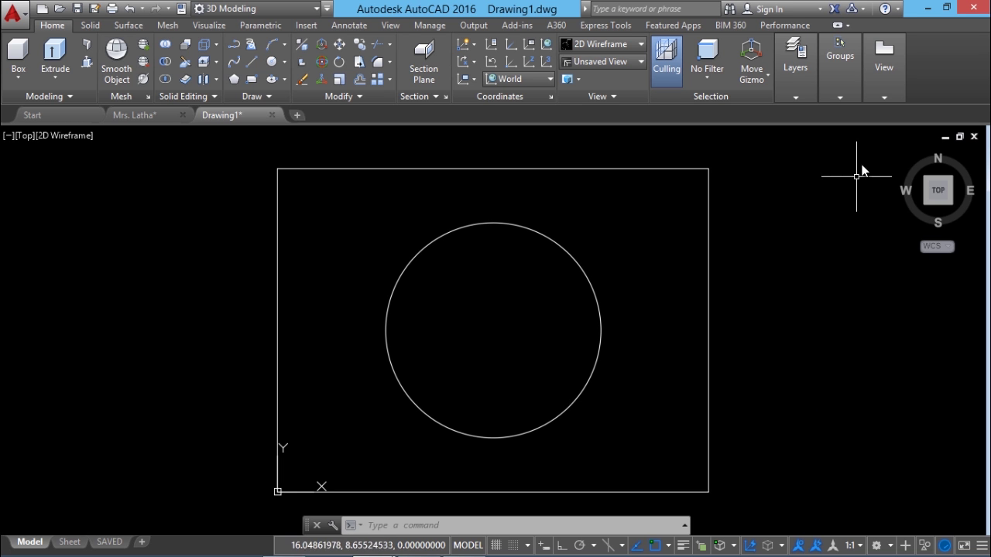
- Switch to the Windows desktop and create a new text document there with the base name MYFIRST
{"action": "left_click", "coordinate": [933, 12]}
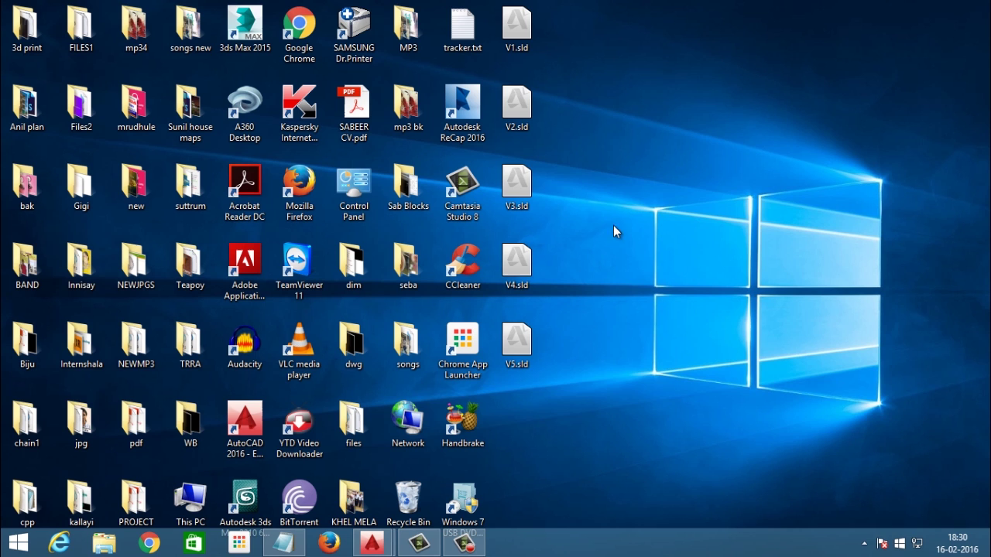
{"action": "right_click", "coordinate": [614, 192]}
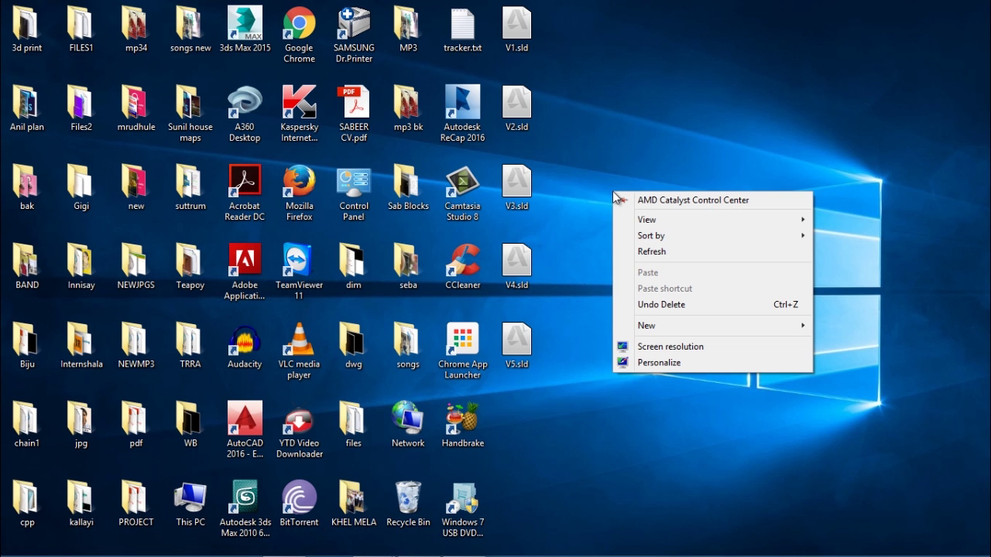
{"action": "mouse_move", "coordinate": [675, 329]}
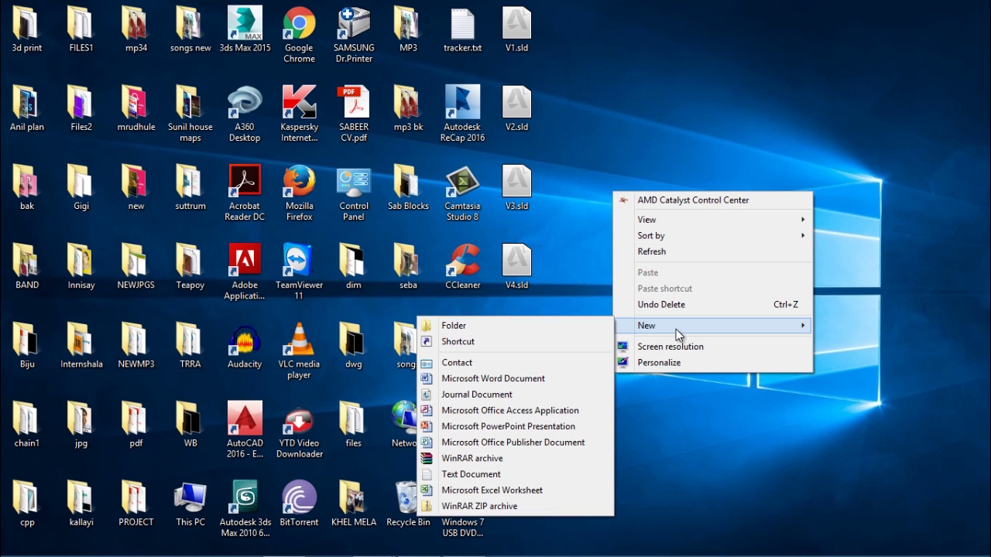
{"action": "left_click", "coordinate": [484, 475]}
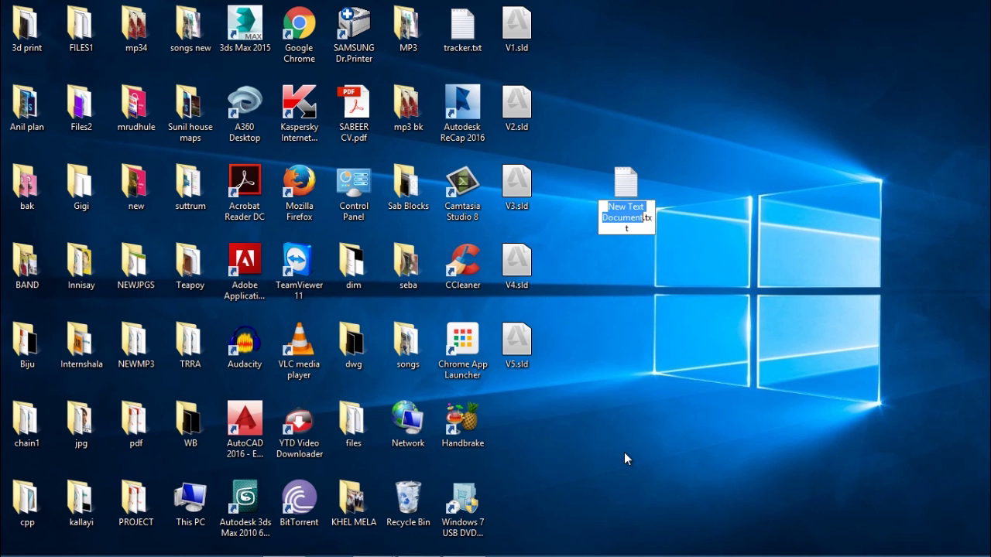
{"action": "type", "text": "MYFIRST"}
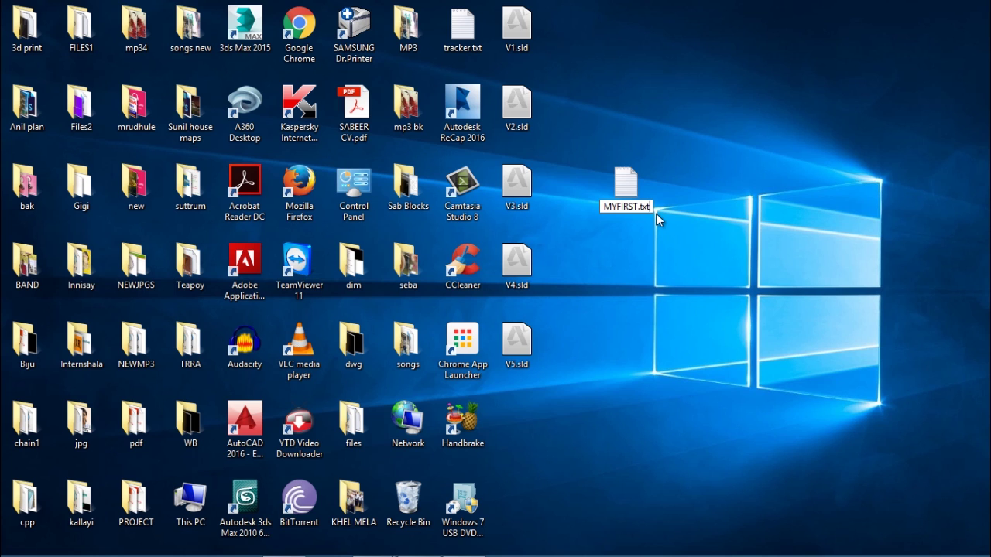
- Change the new text file's extension to SCR and accept the extension change
{"action": "key", "text": "BackSpace"}
{"action": "key", "text": "BackSpace"}
{"action": "key", "text": "BackSpace"}
{"action": "type", "text": "SCR"}
{"action": "key", "text": "Return"}
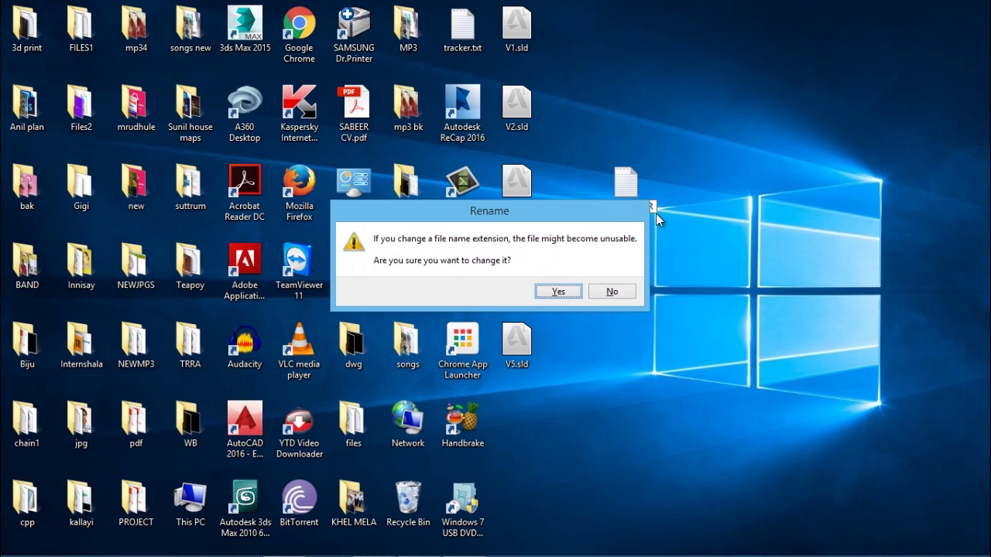
{"action": "left_click", "coordinate": [560, 296]}
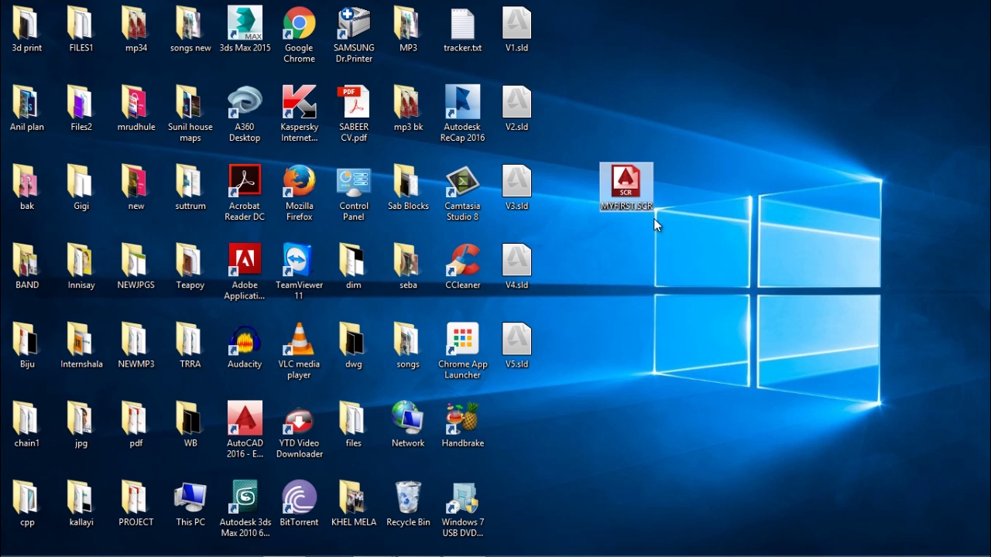
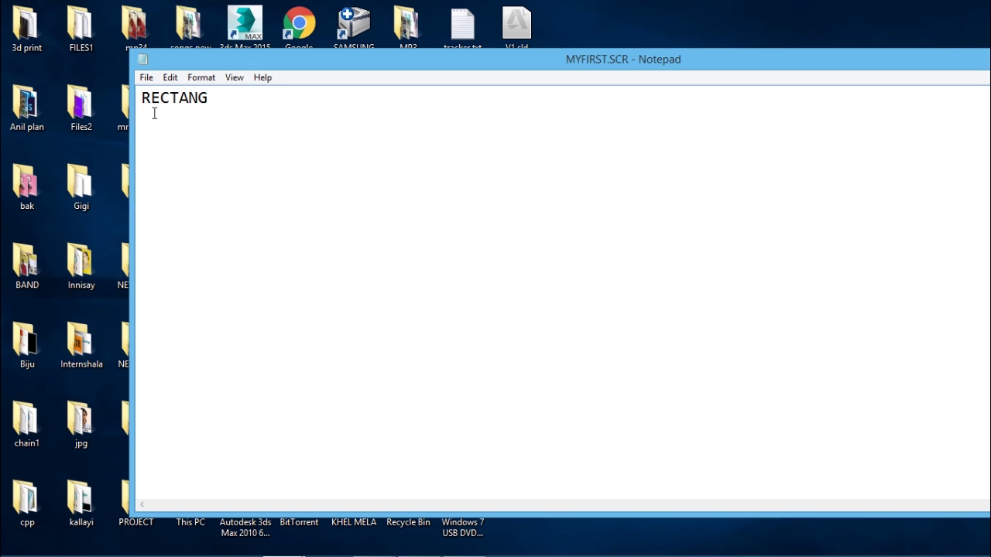
- Add the rectangle's corner points 0,0 and 12,9 on separate lines below RECTANG in the script
{"action": "type", "text": "0,0"}
{"action": "key", "text": "Return"}
{"action": "type", "text": "12,0"}
{"action": "key", "text": "BackSpace"}
{"action": "type", "text": "9"}
{"action": "key", "text": "Return"}
- Add script lines for the circle: CIRCLE, centre 6,4.5 and radius 3, each on its own line
{"action": "type", "text": "CIRCLE"}
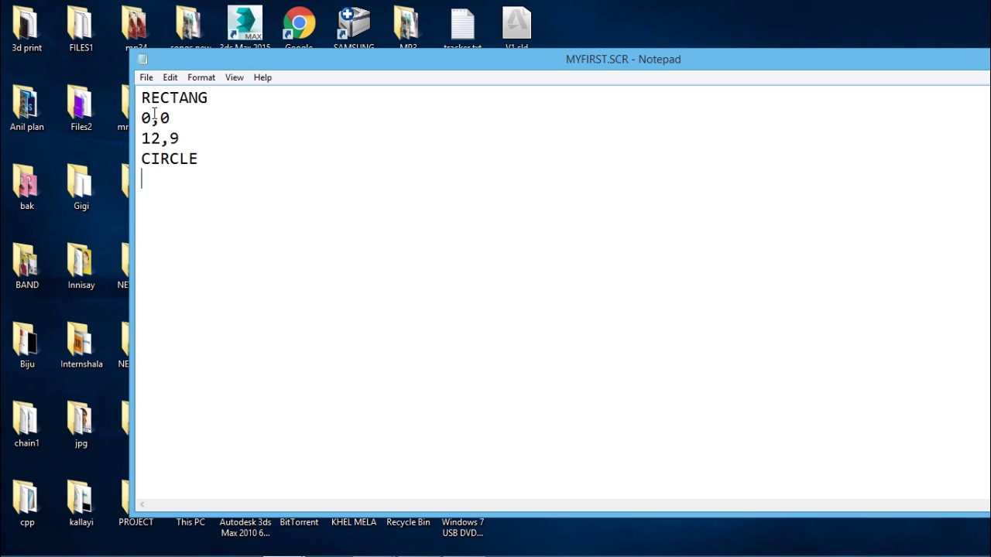
{"action": "key", "text": "Return"}
{"action": "type", "text": "6,4.5"}
{"action": "type", "text": "3"}
{"action": "key", "text": "Return"}
- Add script lines ZOOM, E, ZOOM and 0.8X, ending with a blank line
{"action": "type", "text": "ZOOM"}
{"action": "key", "text": "Return"}
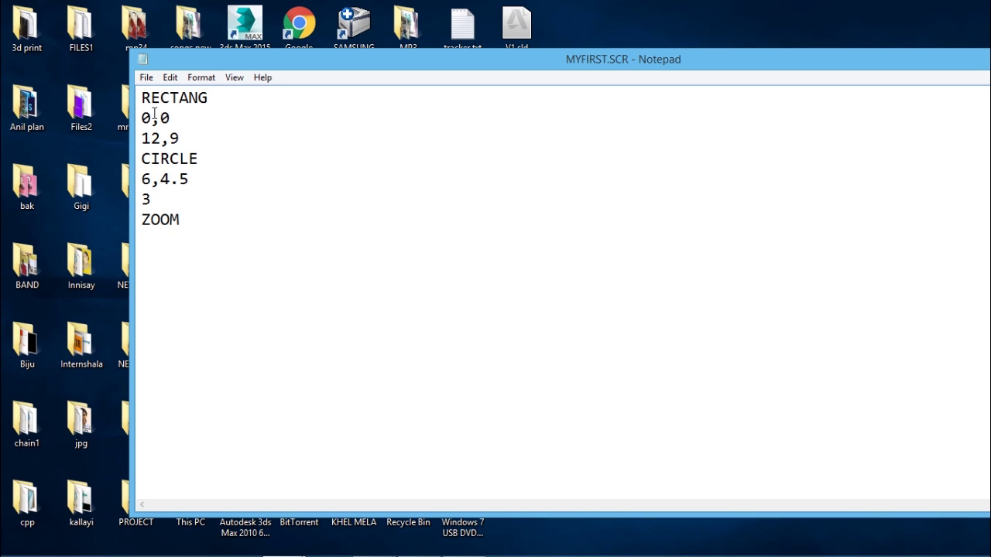
{"action": "type", "text": "E"}
{"action": "key", "text": "Return"}
{"action": "type", "text": "ZOOM"}
{"action": "key", "text": "Return"}
{"action": "type", "text": "0.8X"}
{"action": "key", "text": "Return"}
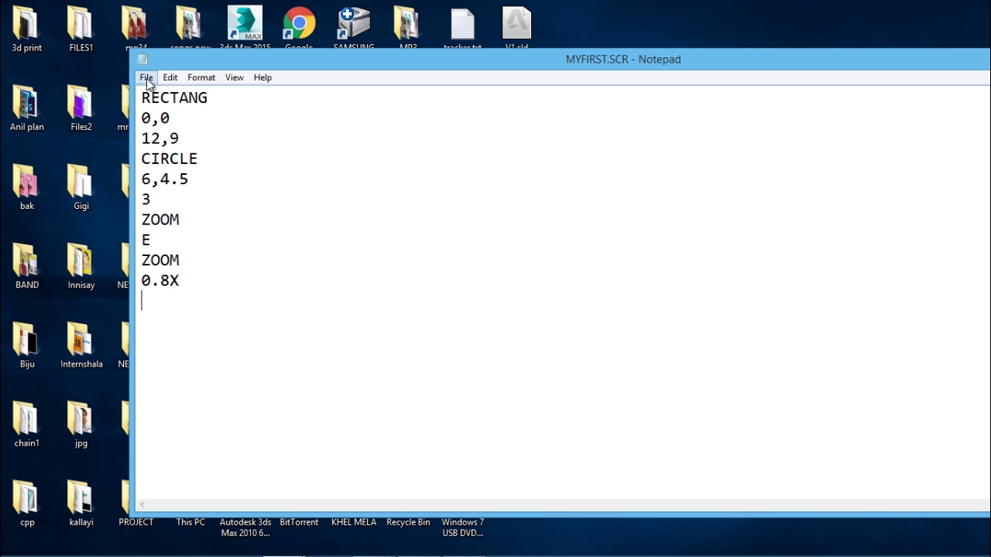
- Save the MYFIRST.SCR script and minimise its window
{"action": "left_click", "coordinate": [147, 77]}
{"action": "left_click", "coordinate": [178, 128]}
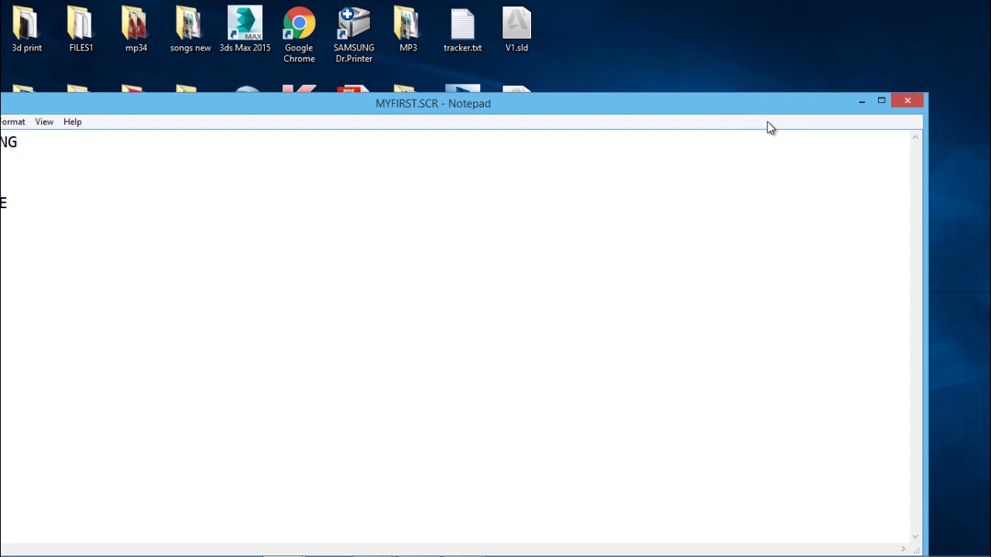
{"action": "left_click", "coordinate": [862, 102]}
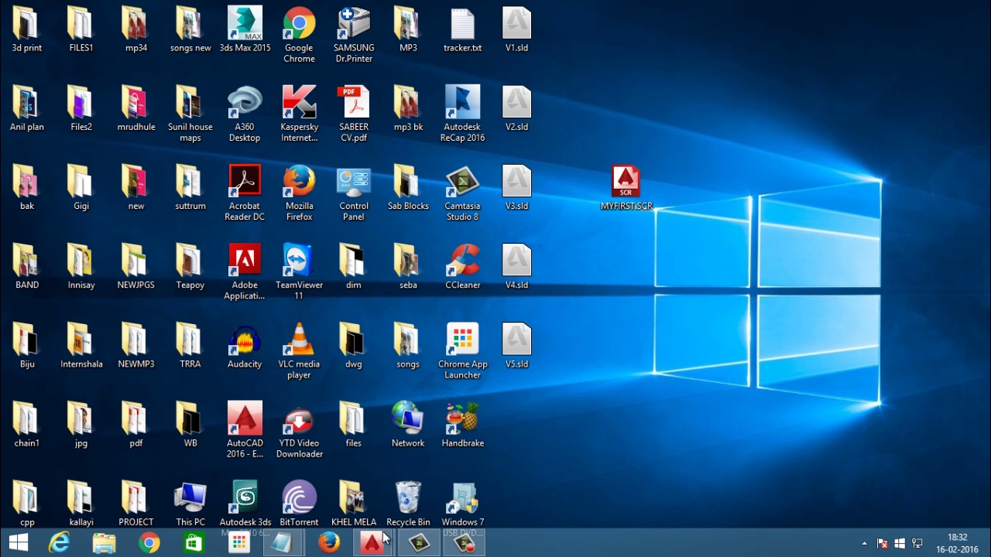
- Switch to AutoCAD and maximise its window with the rectangle and circle drawing
{"action": "mouse_move", "coordinate": [377, 550]}
{"action": "left_click", "coordinate": [489, 464]}
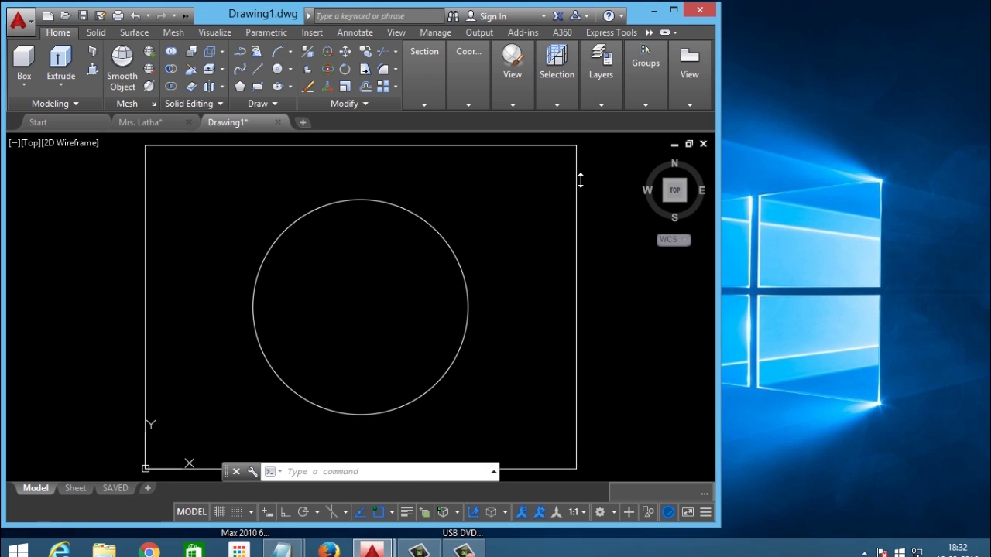
{"action": "left_click", "coordinate": [673, 10]}
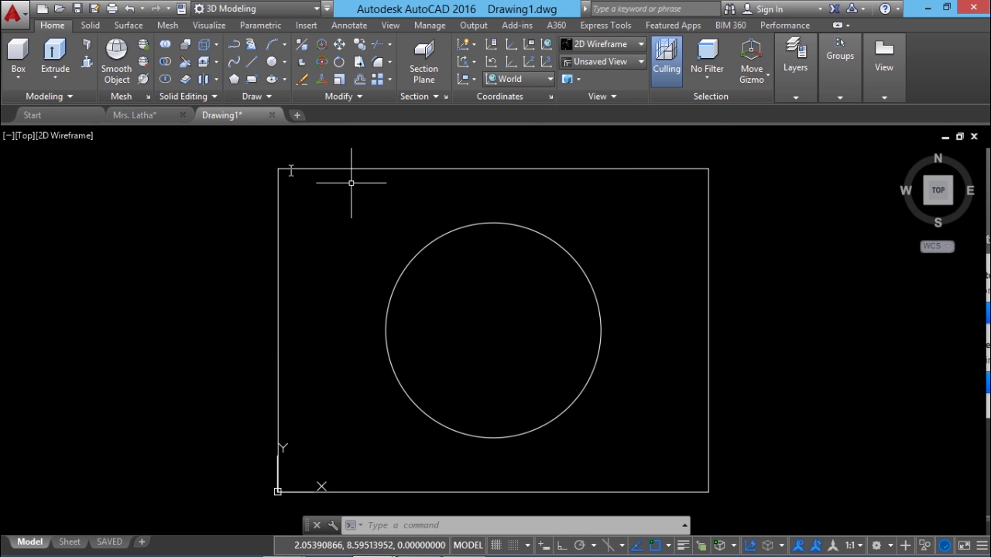
- Create a new drawing and run the MYFIRST.SCR script from the Desktop in it with the SCRIPT command
{"action": "left_click", "coordinate": [296, 115]}
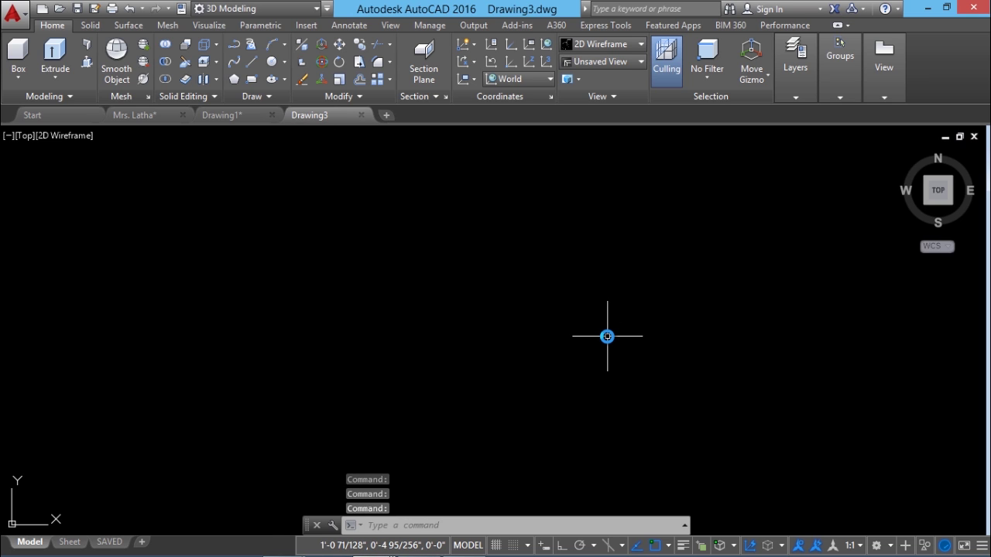
{"action": "left_click", "coordinate": [381, 523]}
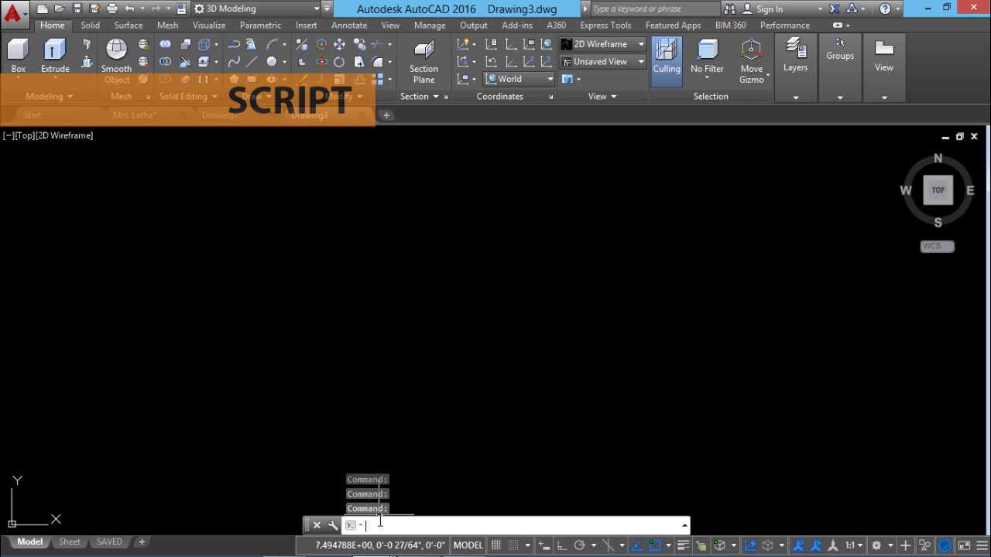
{"action": "type", "text": "script"}
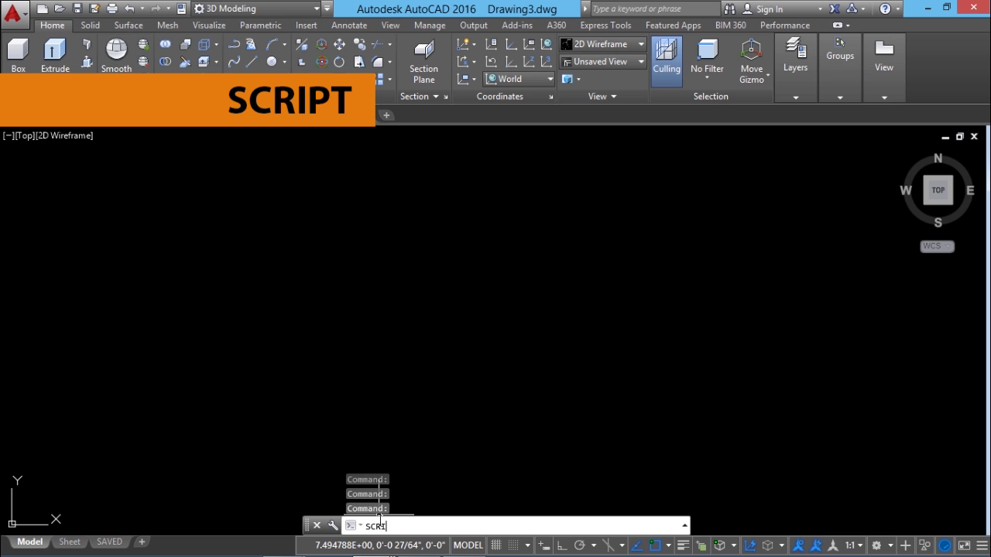
{"action": "key", "text": "Return"}
{"action": "left_click_drag", "start_coordinate": [779, 233], "coordinate": [787, 399]}
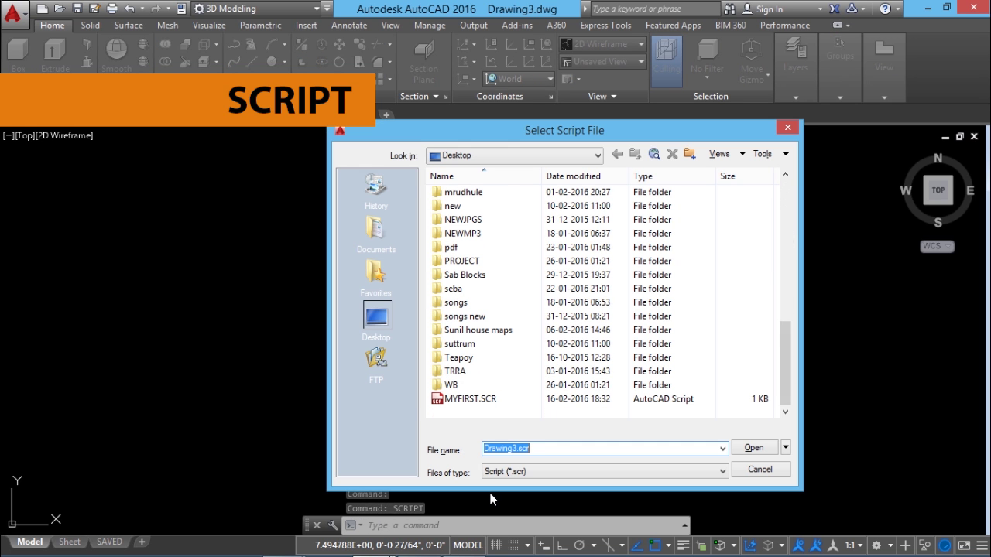
{"action": "left_click", "coordinate": [482, 401]}
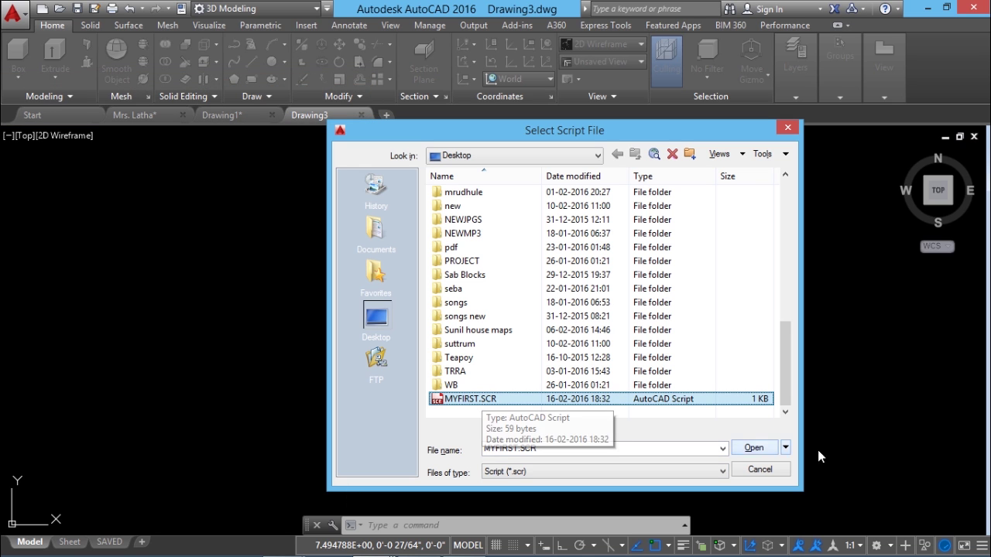
{"action": "left_click", "coordinate": [754, 449]}
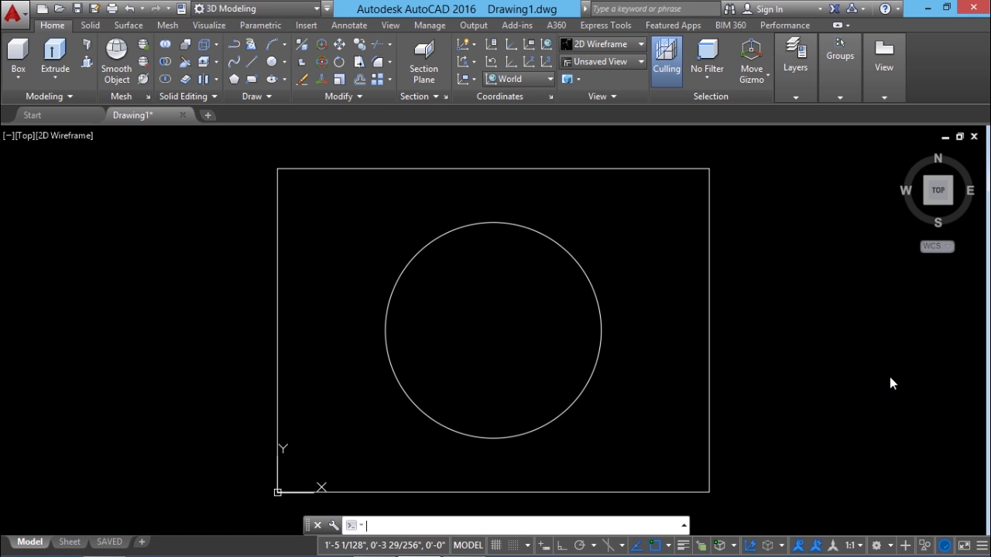
- Minimise AutoCAD and create a new text document on the desktop named DEMO.SCR, accepting the extension change
{"action": "left_click", "coordinate": [927, 6]}
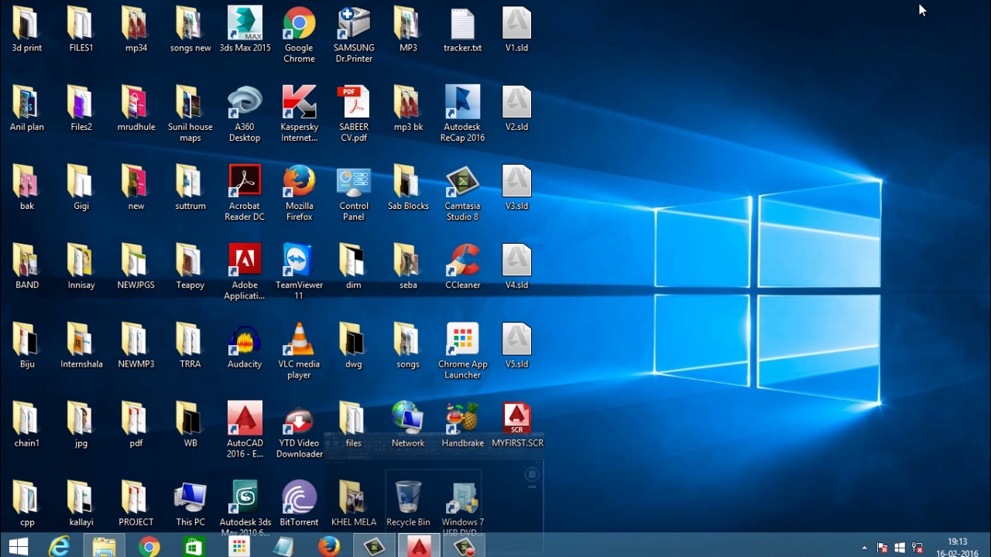
{"action": "right_click", "coordinate": [587, 284]}
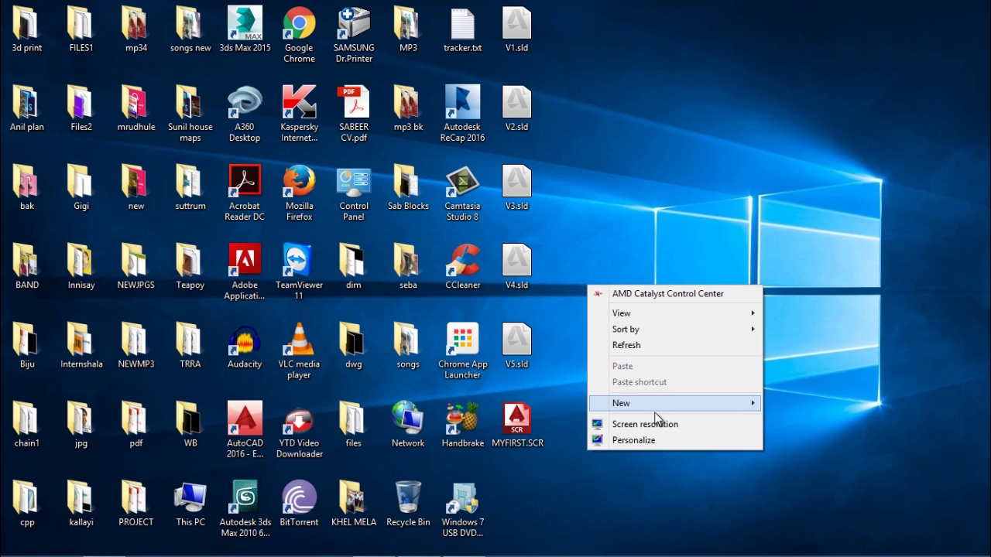
{"action": "mouse_move", "coordinate": [657, 404]}
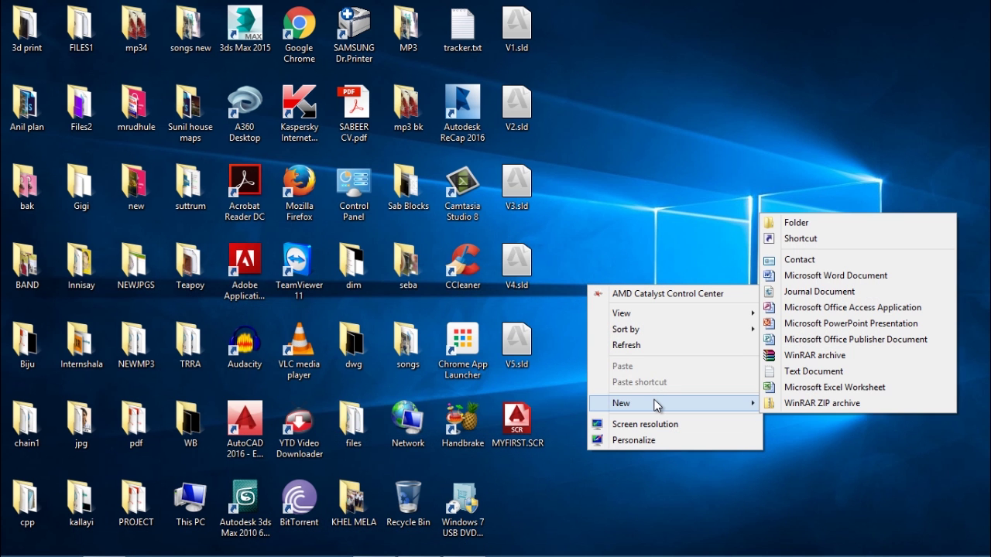
{"action": "left_click", "coordinate": [829, 371]}
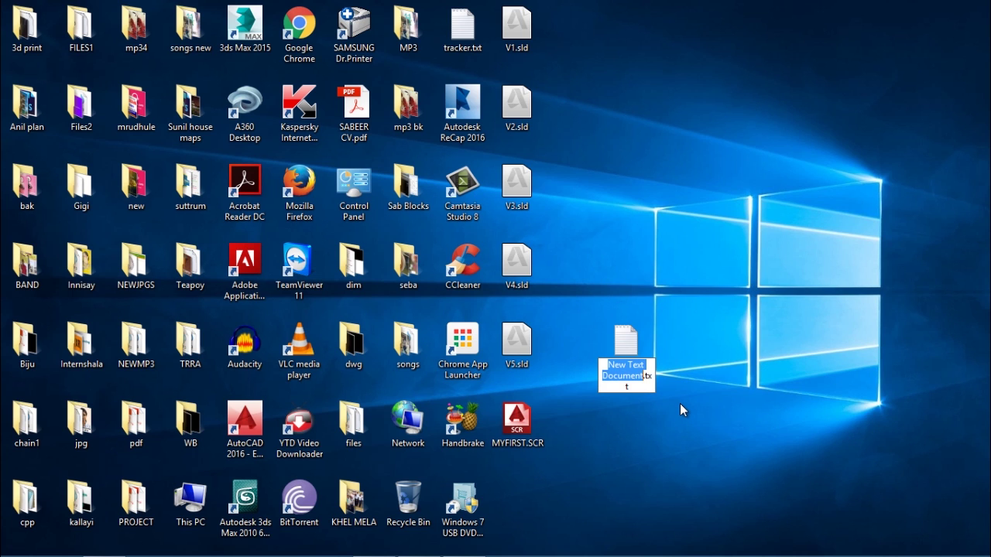
{"action": "type", "text": "DEMO"}
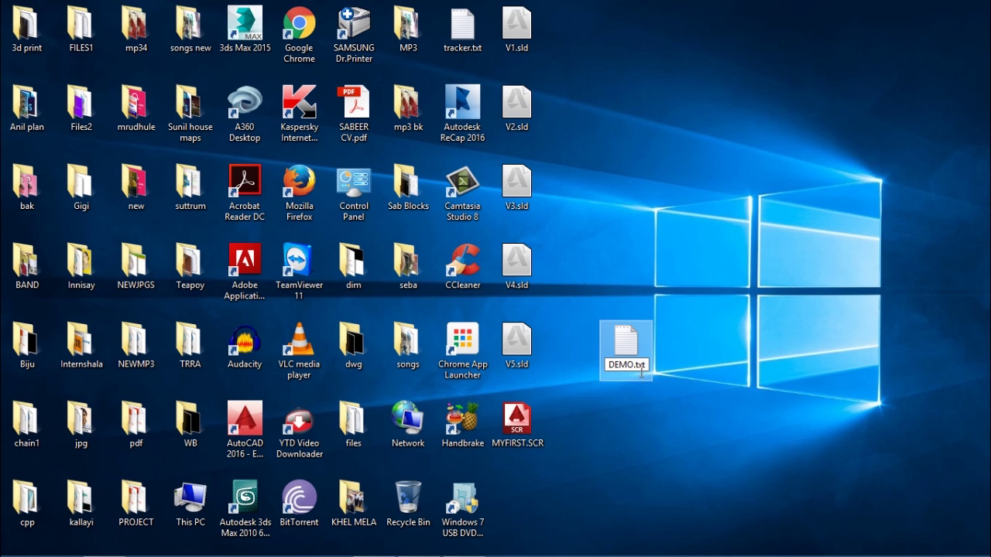
{"action": "key", "text": "BackSpace"}
{"action": "key", "text": "BackSpace"}
{"action": "key", "text": "BackSpace"}
{"action": "type", "text": "SCR"}
{"action": "key", "text": "Return"}
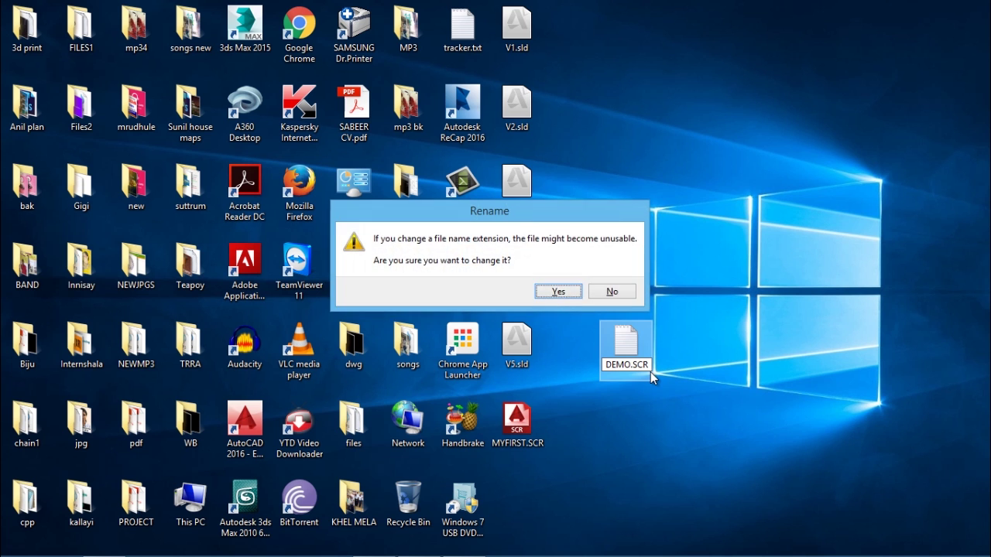
{"action": "left_click", "coordinate": [559, 289]}
- Open DEMO.SCR in Notepad and write the lines VSLIDE V1.SLD and DELAY 5000
{"action": "double_click", "coordinate": [625, 348]}
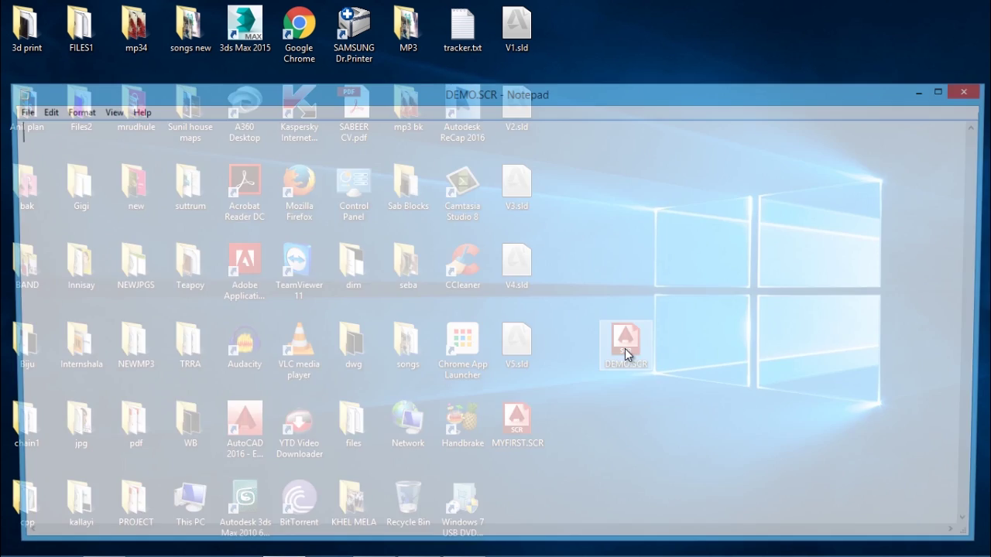
{"action": "left_click_drag", "start_coordinate": [62, 91], "coordinate": [345, 35]}
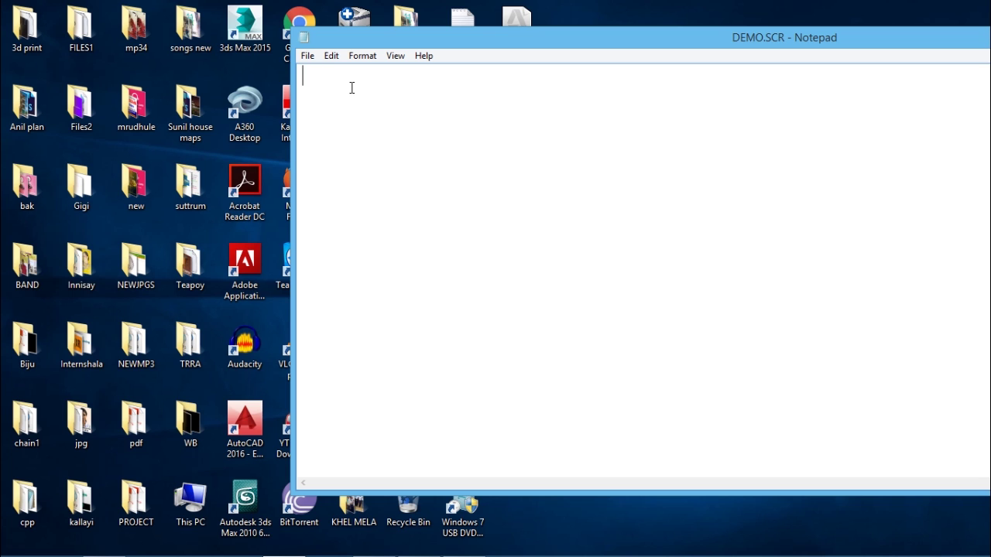
{"action": "type", "text": "VSLIDE V1"}
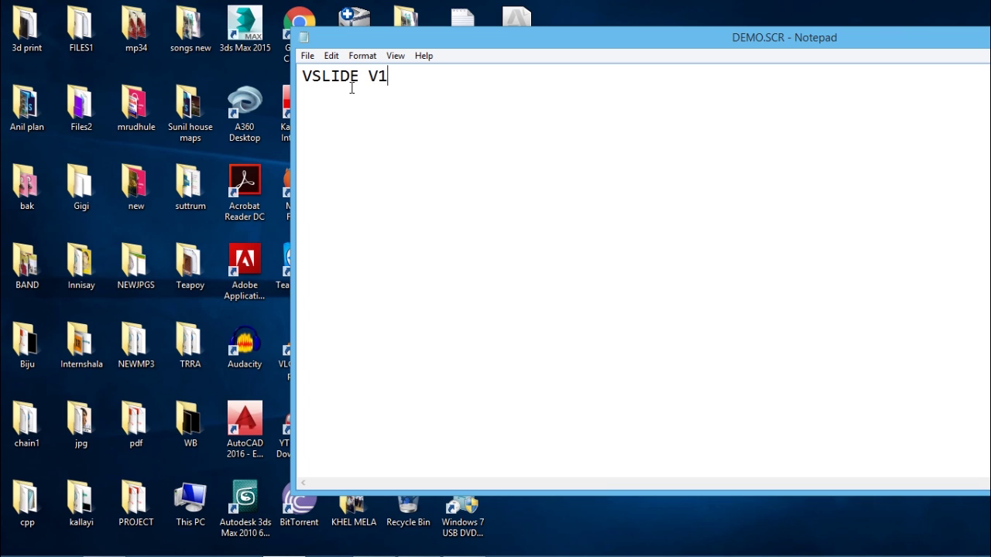
{"action": "type", "text": ".SLD"}
{"action": "key", "text": "Return"}
{"action": "type", "text": "DELAY"}
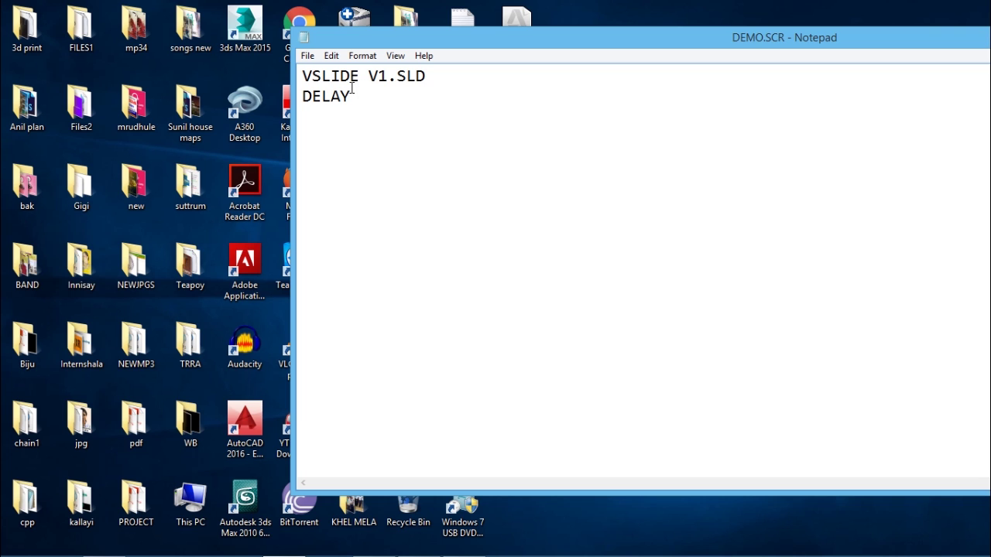
{"action": "type", "text": "5000"}
- Copy the VSLIDE and DELAY lines and paste them four times below the originals
{"action": "left_click_drag", "start_coordinate": [439, 110], "coordinate": [279, 60]}
{"action": "key", "text": "ctrl+c"}
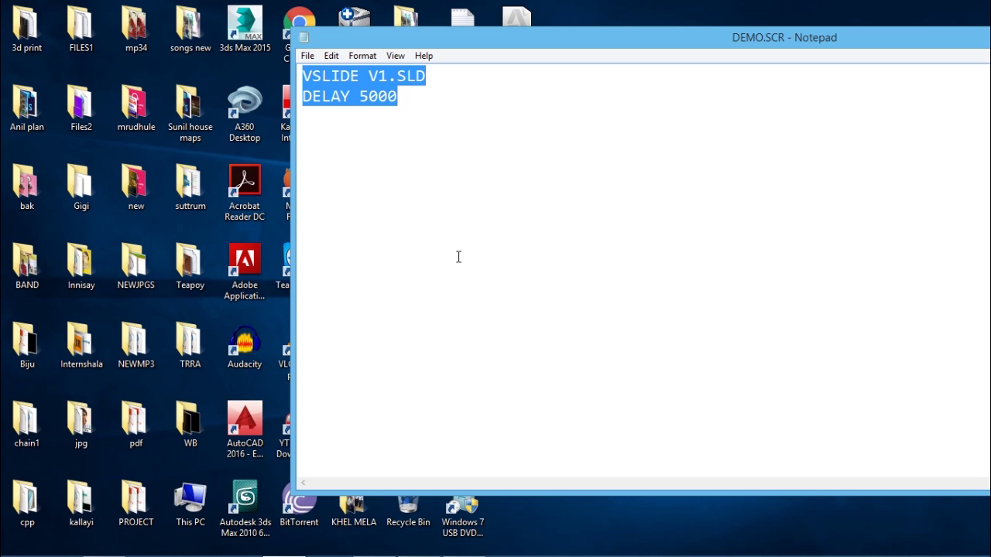
{"action": "left_click", "coordinate": [414, 99]}
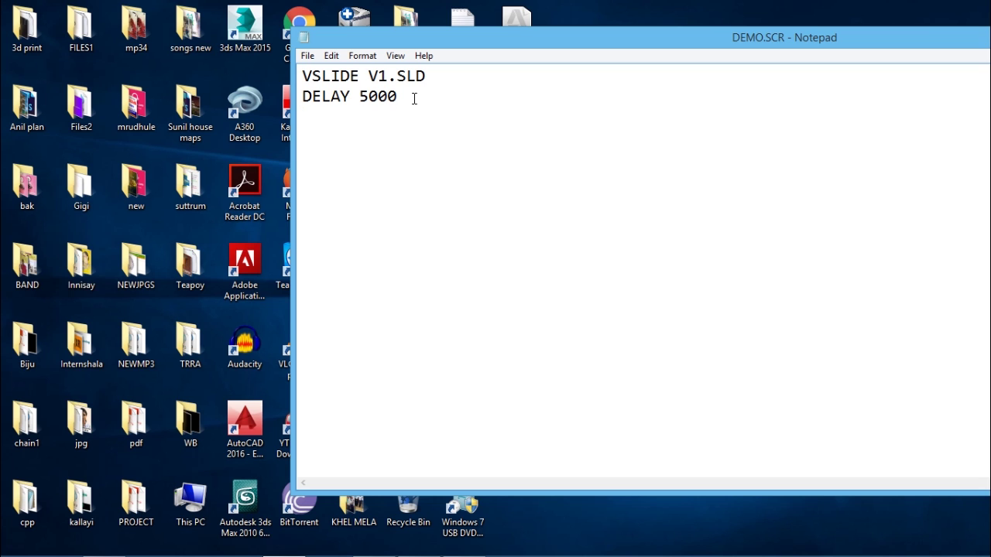
{"action": "key", "text": "Return"}
{"action": "key", "text": "ctrl+v"}
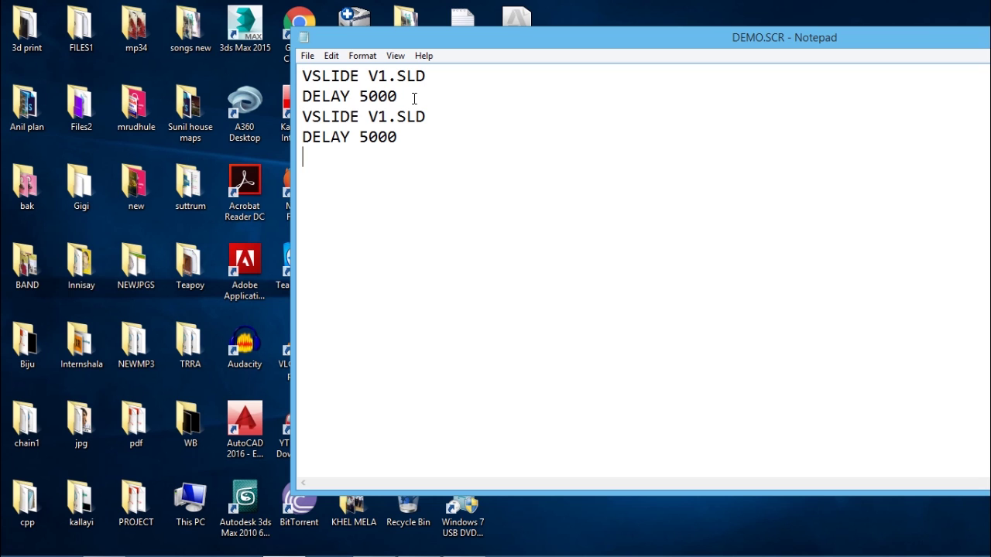
{"action": "key", "text": "ctrl+v"}
{"action": "key", "text": "ctrl+v"}
{"action": "key", "text": "ctrl+v"}
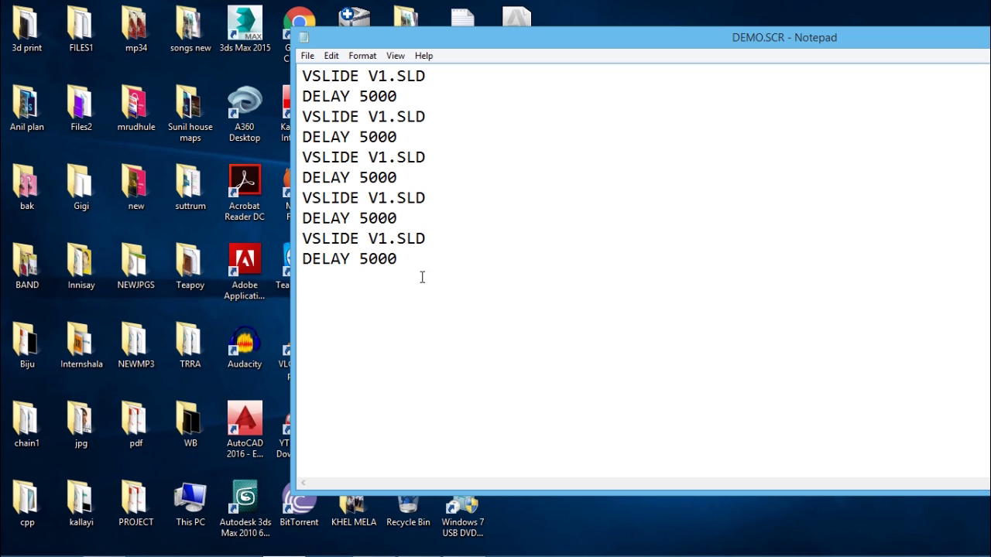
- Change the slide names in the four pasted VSLIDE lines to V2, V3, V4 and V5 in order
{"action": "left_click_drag", "start_coordinate": [379, 116], "coordinate": [388, 116]}
{"action": "type", "text": "2"}
{"action": "left_click_drag", "start_coordinate": [379, 158], "coordinate": [388, 157]}
{"action": "type", "text": "3"}
{"action": "left_click", "coordinate": [378, 198]}
{"action": "left_click", "coordinate": [386, 197]}
{"action": "key", "text": "BackSpace"}
{"action": "type", "text": "4"}
{"action": "left_click", "coordinate": [387, 238]}
{"action": "key", "text": "BackSpace"}
{"action": "type", "text": "5"}
- Add a final RSCRIPT line followed by a blank line and save the DEMO.SCR script
{"action": "left_click", "coordinate": [407, 260]}
{"action": "key", "text": "Return"}
{"action": "type", "text": "RSCRIPT"}
{"action": "key", "text": "Return"}
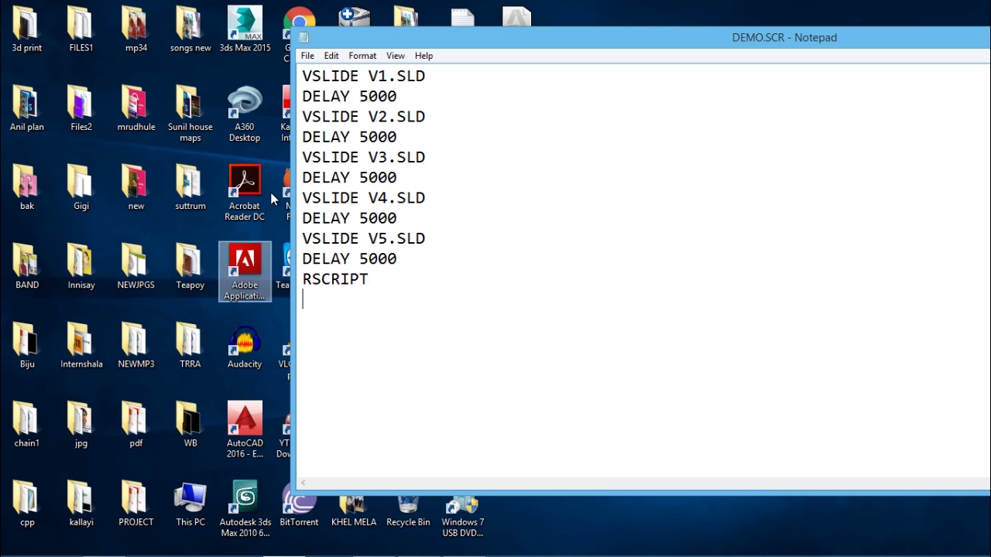
{"action": "left_click", "coordinate": [308, 55]}
{"action": "left_click", "coordinate": [337, 105]}
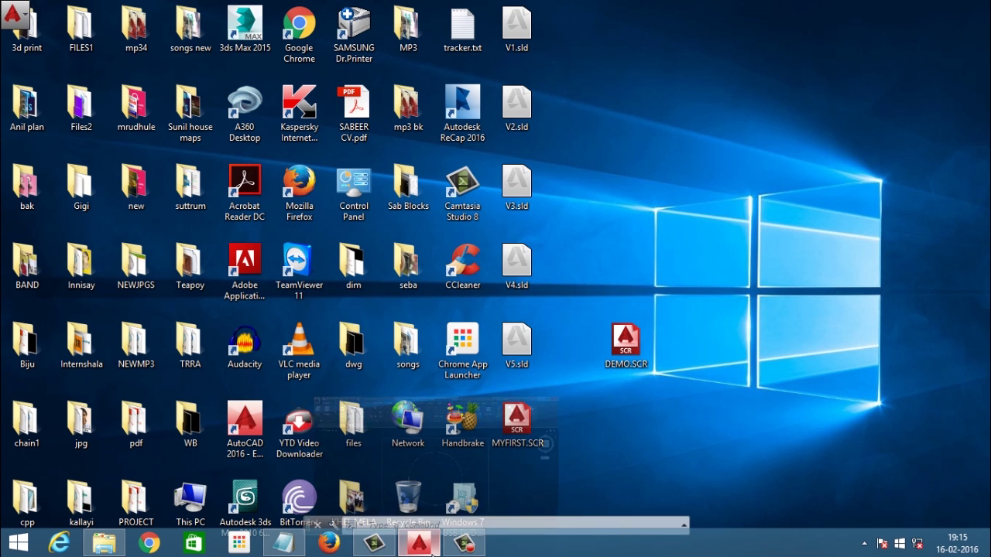
- Switch to AutoCAD and run the DEMO.SCR script from the Desktop with the SCRIPT command
{"action": "left_click", "coordinate": [431, 545]}
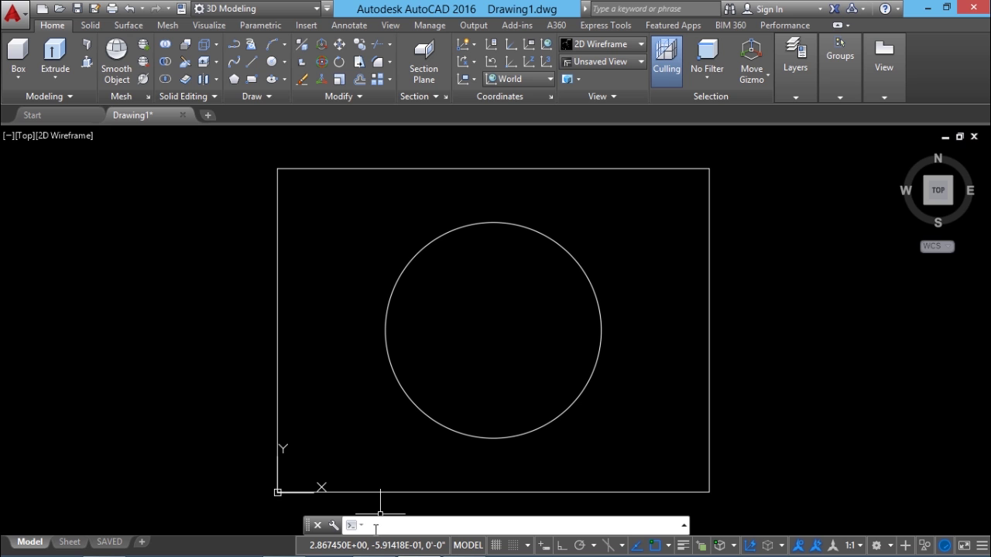
{"action": "type", "text": "script"}
{"action": "key", "text": "Return"}
{"action": "scroll", "coordinate": [508, 281], "scroll_direction": "down", "scroll_amount": 10}
{"action": "left_click", "coordinate": [223, 352]}
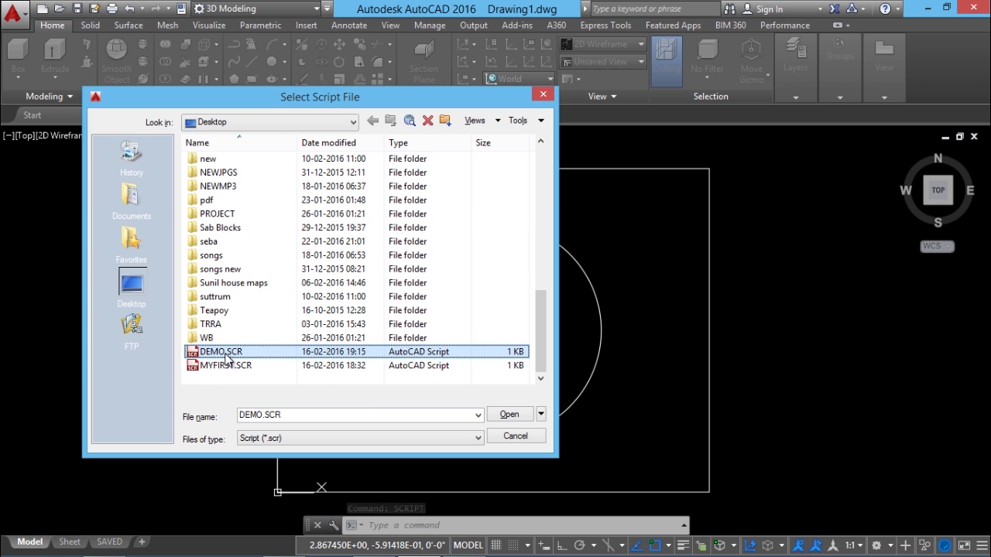
{"action": "left_click", "coordinate": [523, 418]}
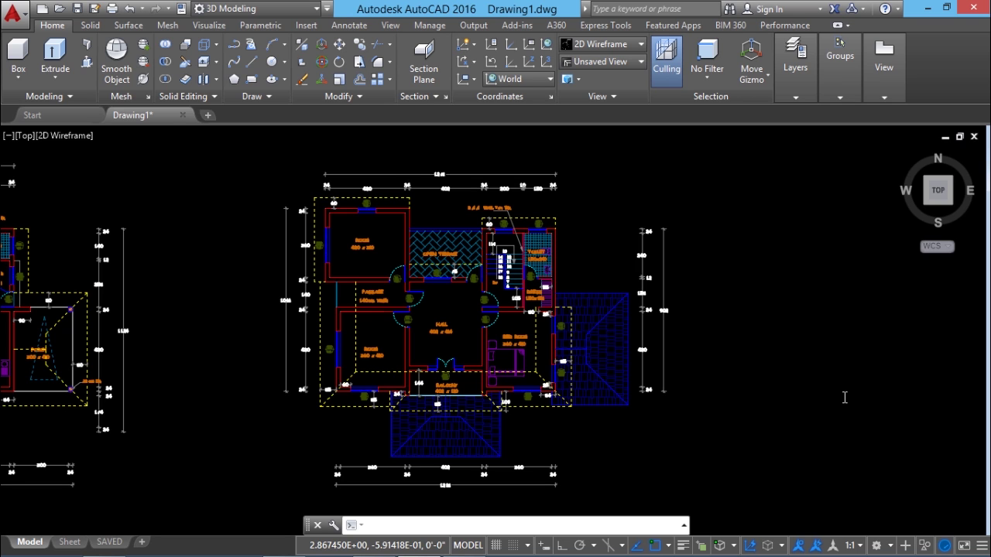
- Continue the interrupted slide show script with the RESUME command
{"action": "scroll", "coordinate": [845, 397], "scroll_direction": "down", "scroll_amount": 3}
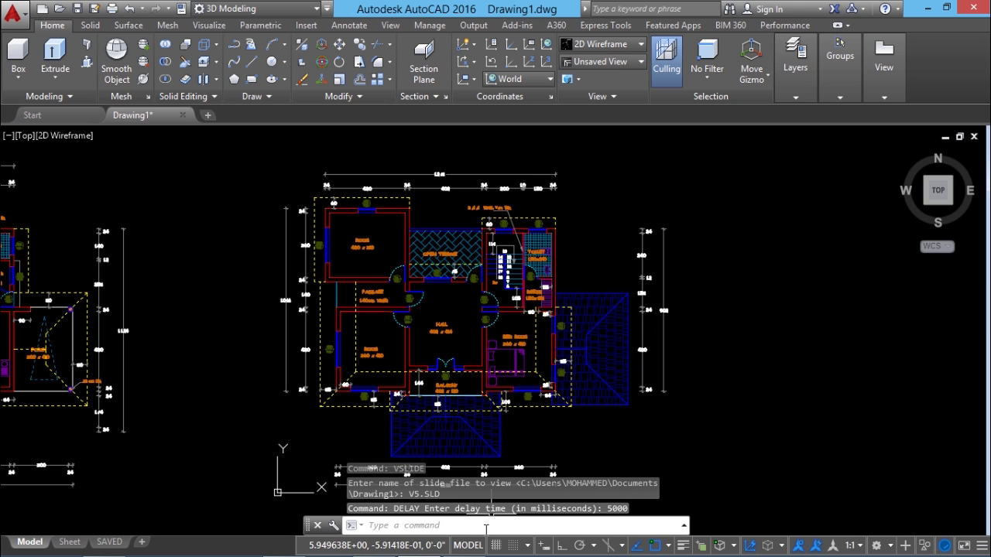
{"action": "left_click", "coordinate": [485, 527]}
{"action": "type", "text": "RESUME"}
{"action": "key", "text": "Return"}
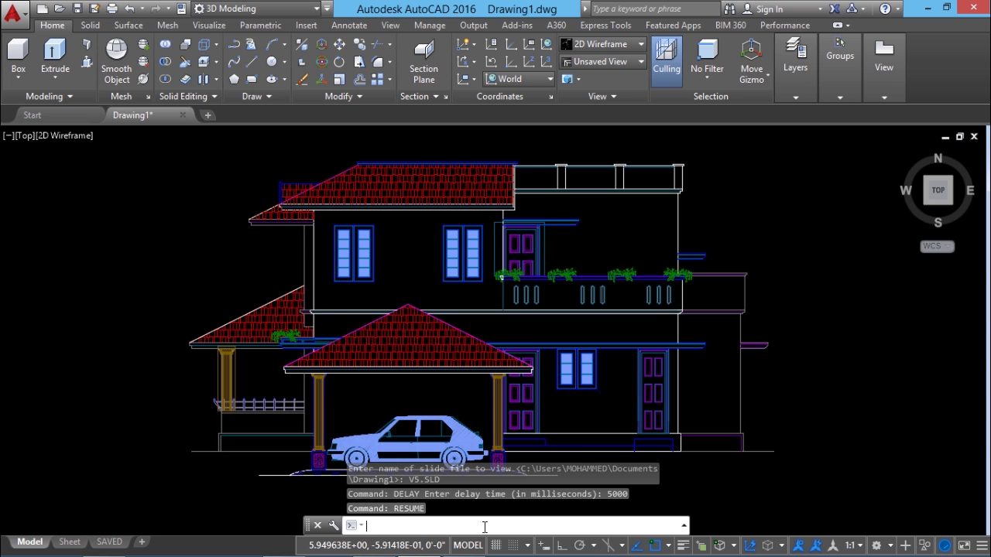
- Stop the running slide show and examine the script's executed commands in the enlarged command history, closing it when done
{"action": "key", "text": "Escape"}
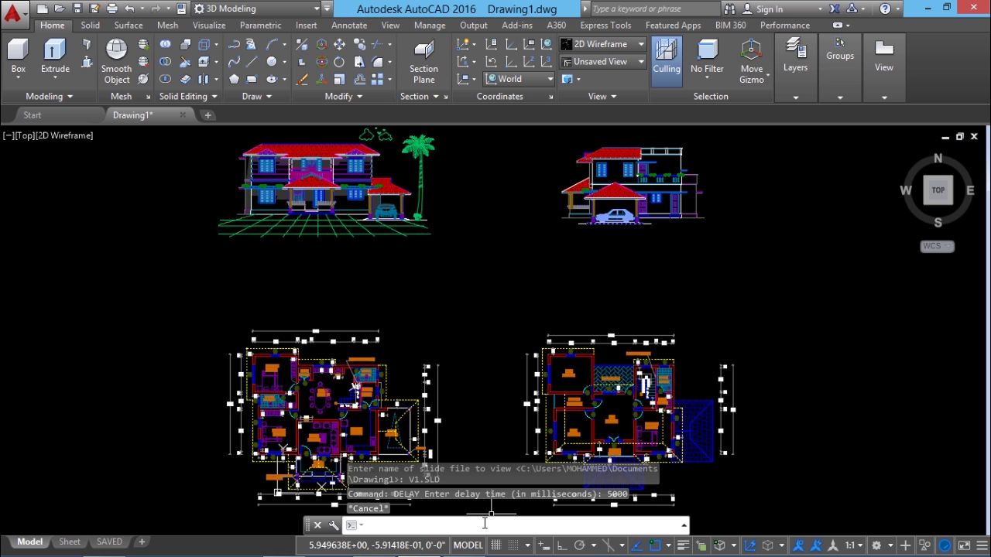
{"action": "key", "text": "F2"}
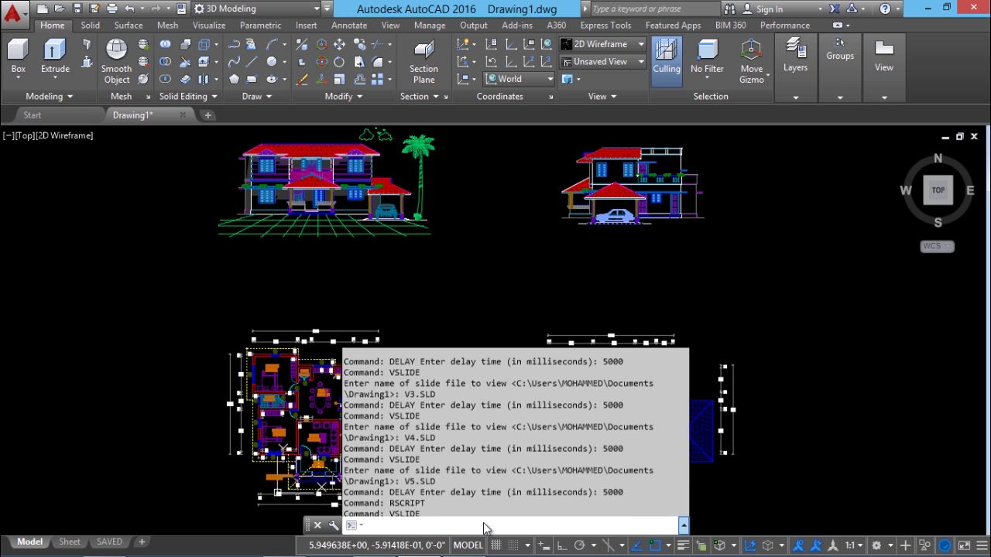
{"action": "left_click_drag", "start_coordinate": [531, 300], "coordinate": [535, 153]}
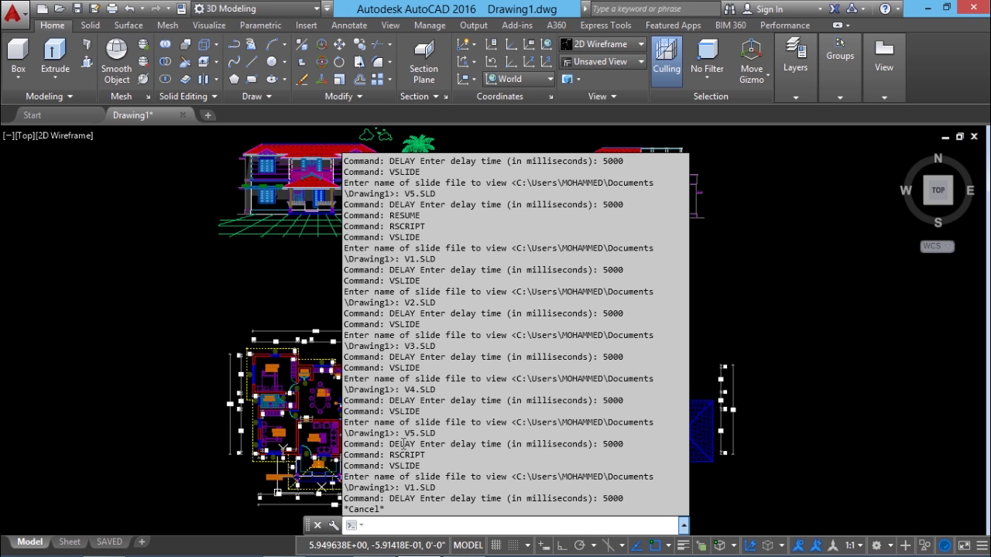
{"action": "key", "text": "F2"}
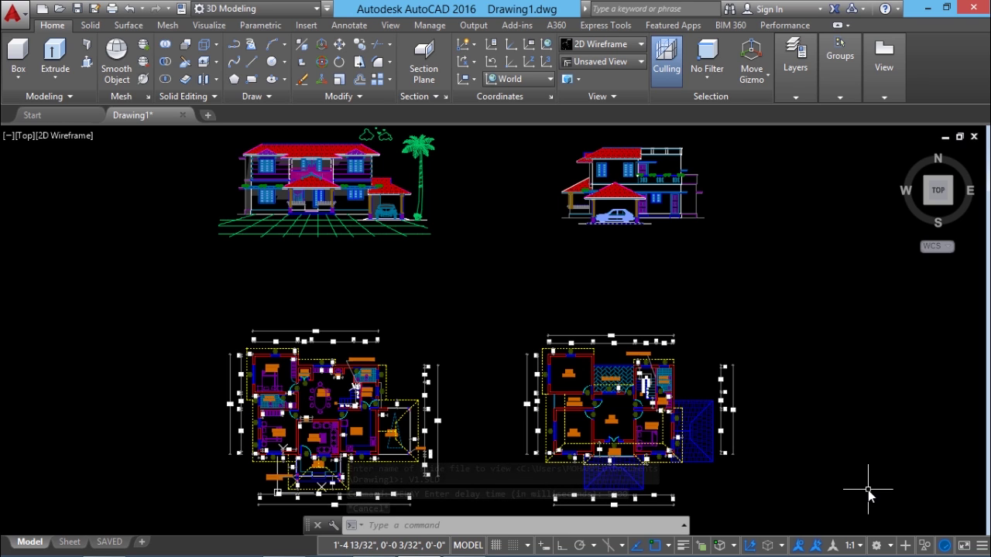